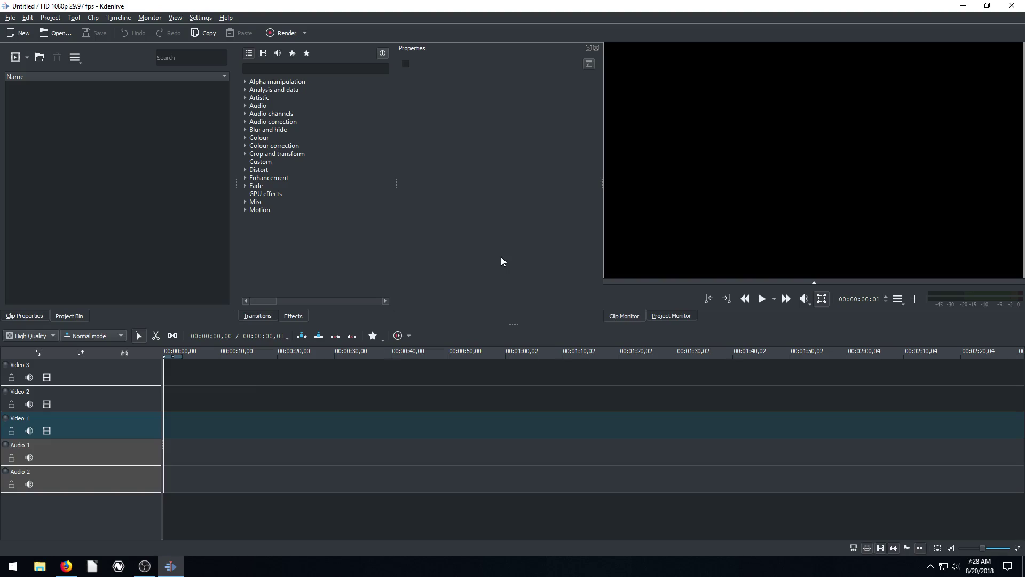
- Add the Cyclist - 3579.mp4 video from Downloads to the project bin
left_click(16, 60)
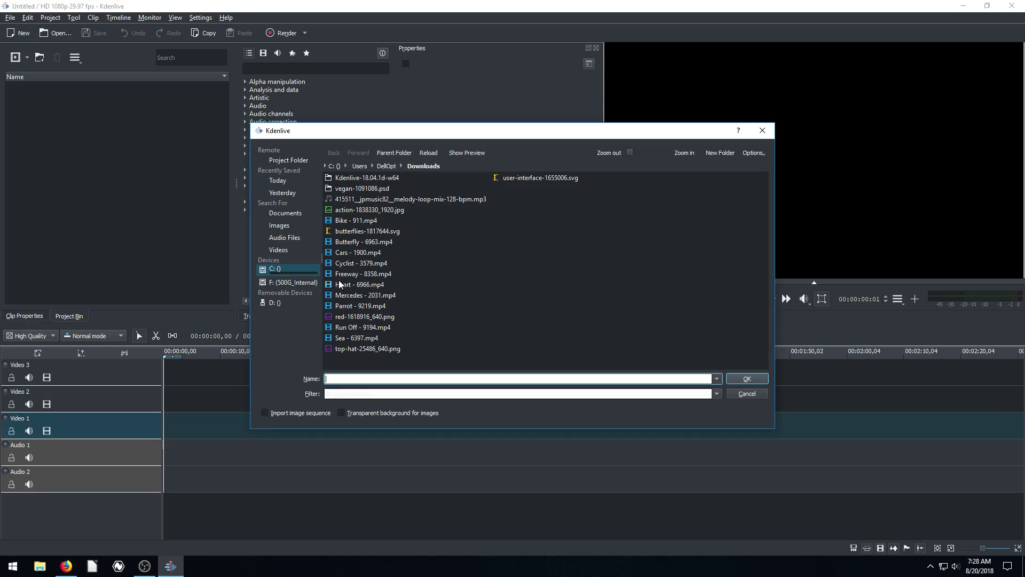
left_click(345, 263)
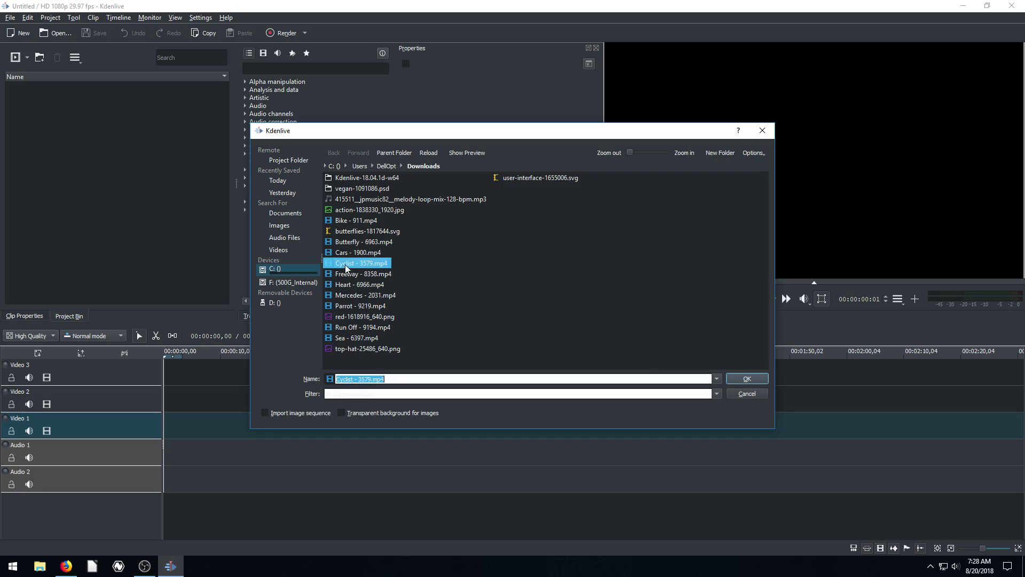
left_click(747, 378)
- Drag RYN_FISHING.JPG from the Pictures folder in File Explorer into the Project Bin
left_click(15, 58)
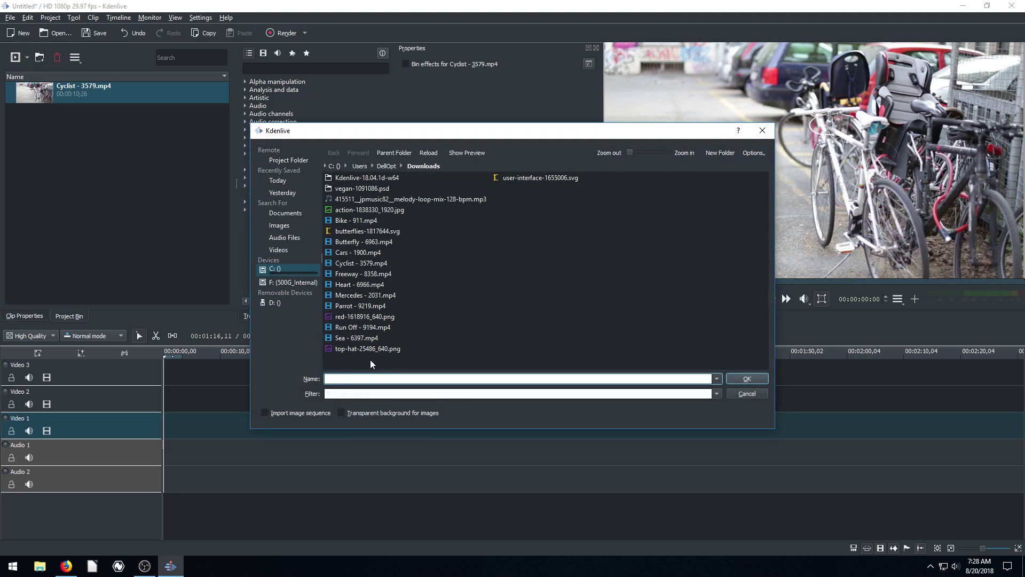
left_click(746, 399)
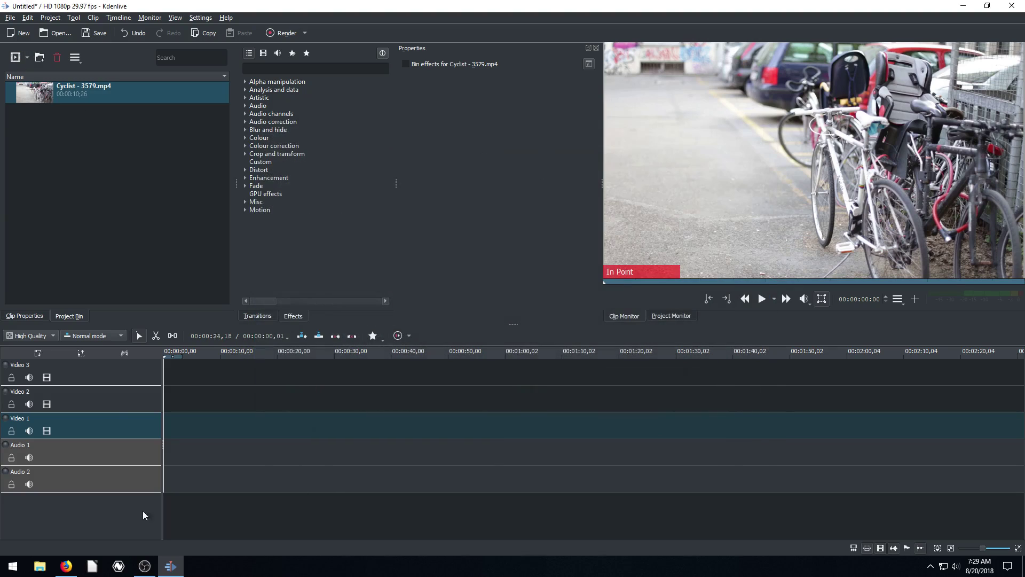
left_click(40, 566)
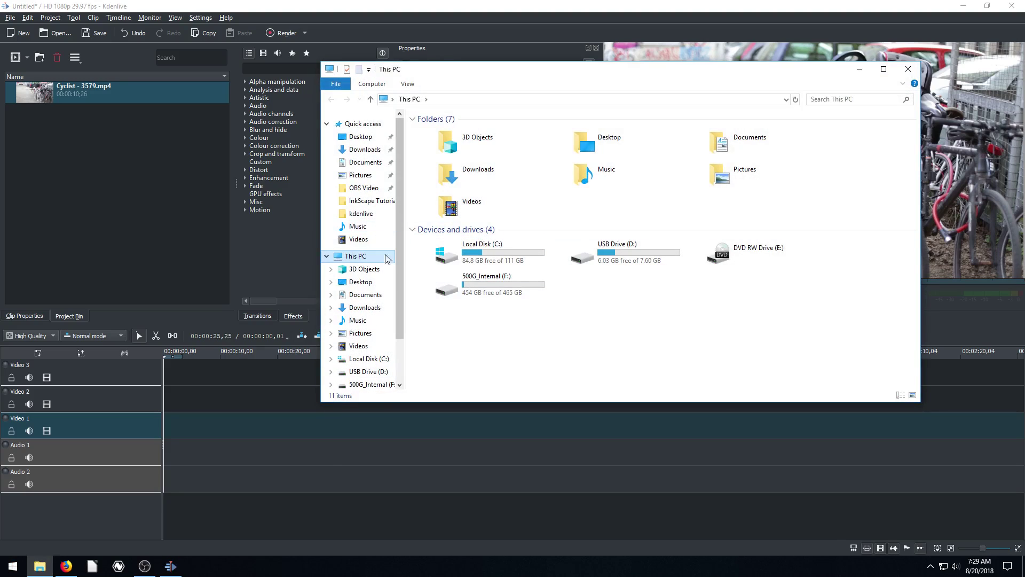
left_click(359, 333)
left_click_drag(818, 143, 107, 179)
left_click(860, 69)
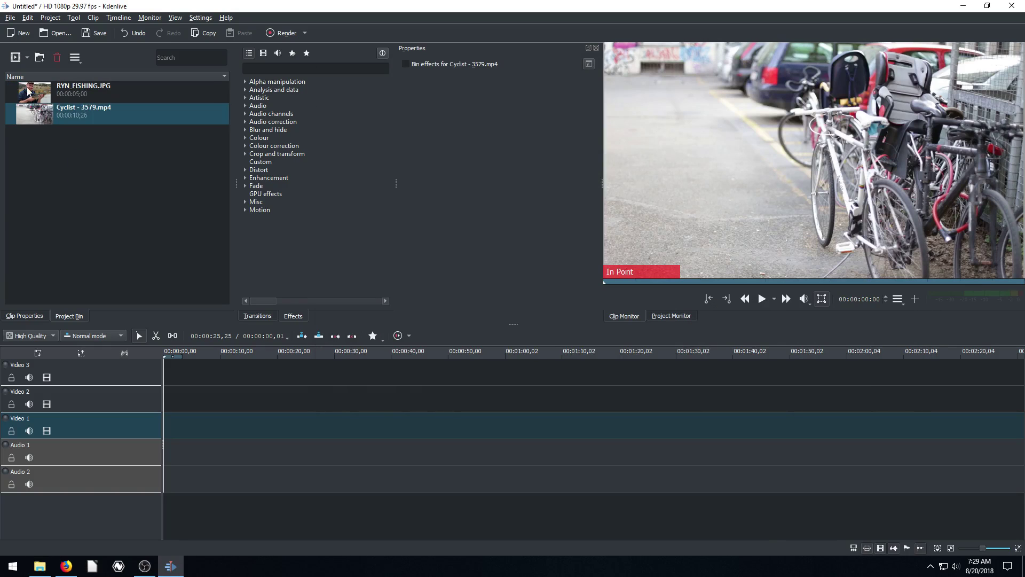
- Put Cyclist - 3579.mp4 at the start of Video 1, RYN_FISHING.JPG after it, and fit the timeline
left_click_drag(25, 115, 164, 425)
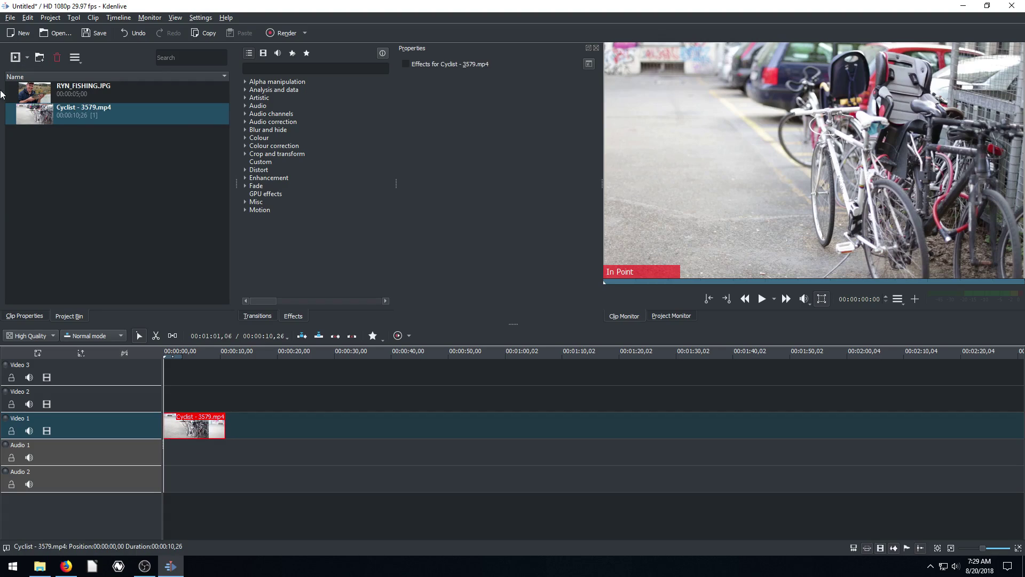
left_click_drag(32, 91, 229, 425)
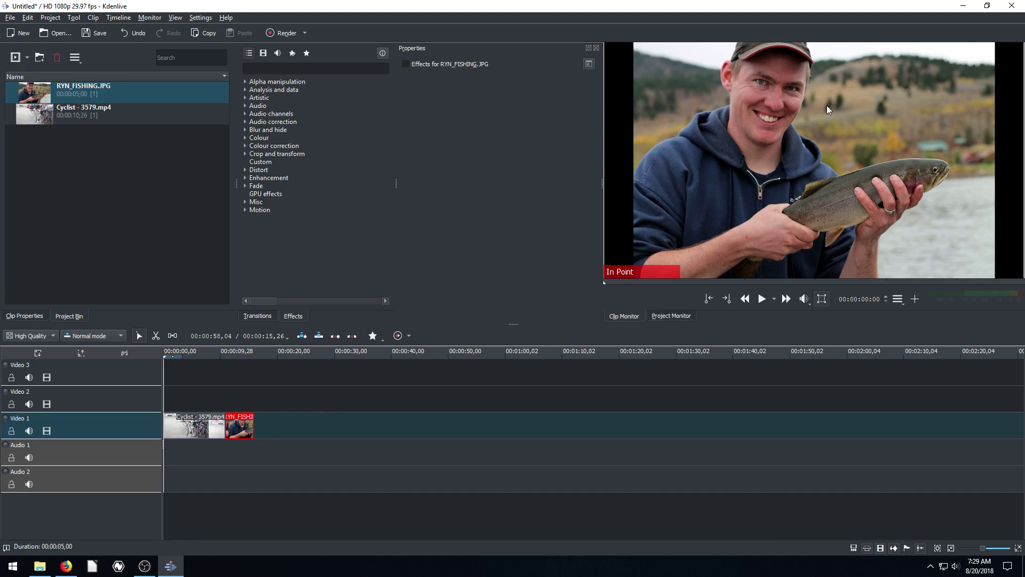
mouse_move(230, 358)
left_mouse_down()
mouse_move(255, 358)
mouse_move(243, 357)
left_mouse_up()
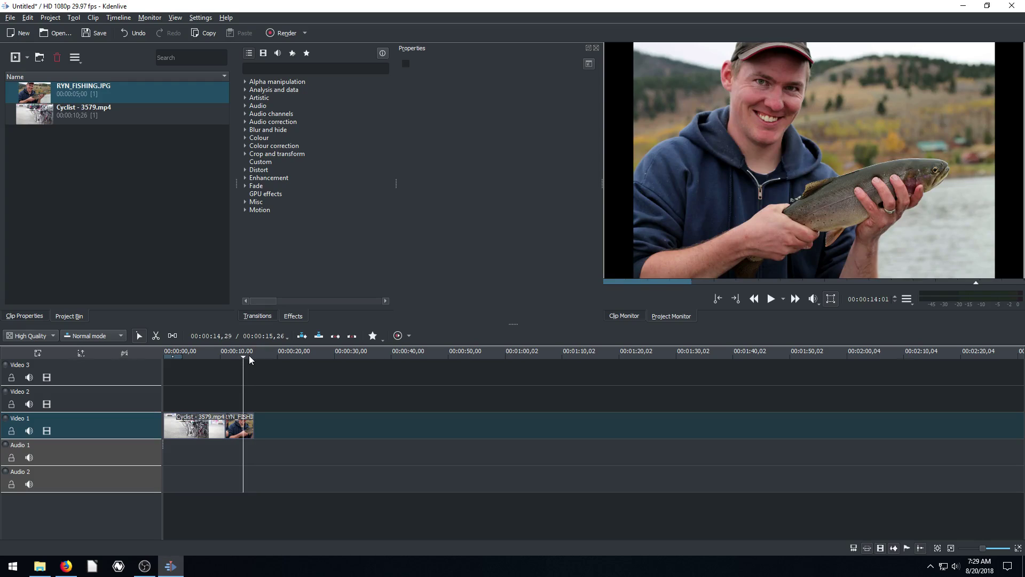
left_click(991, 550)
scroll(990, 550, "down", 1)
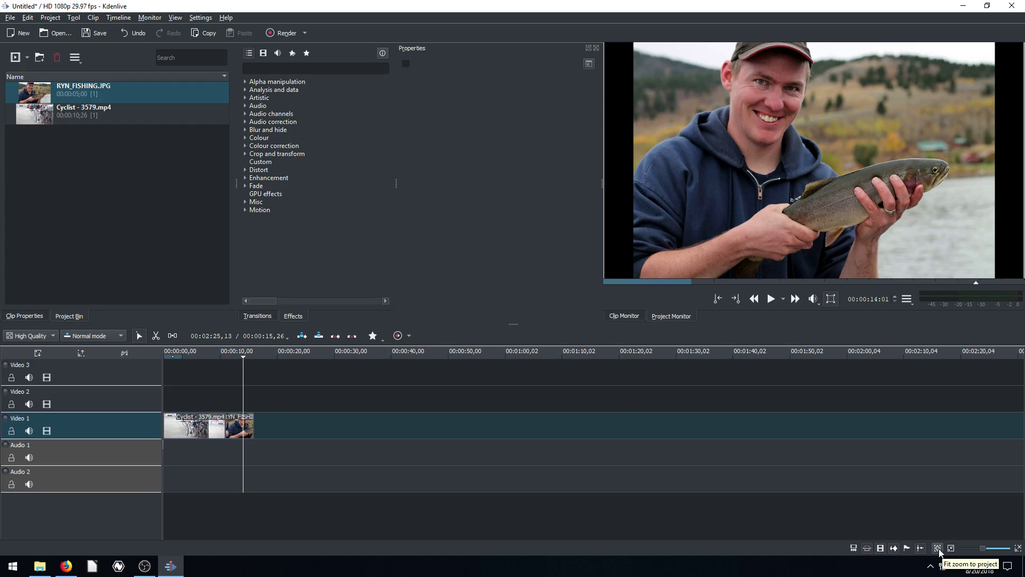
left_click(937, 548)
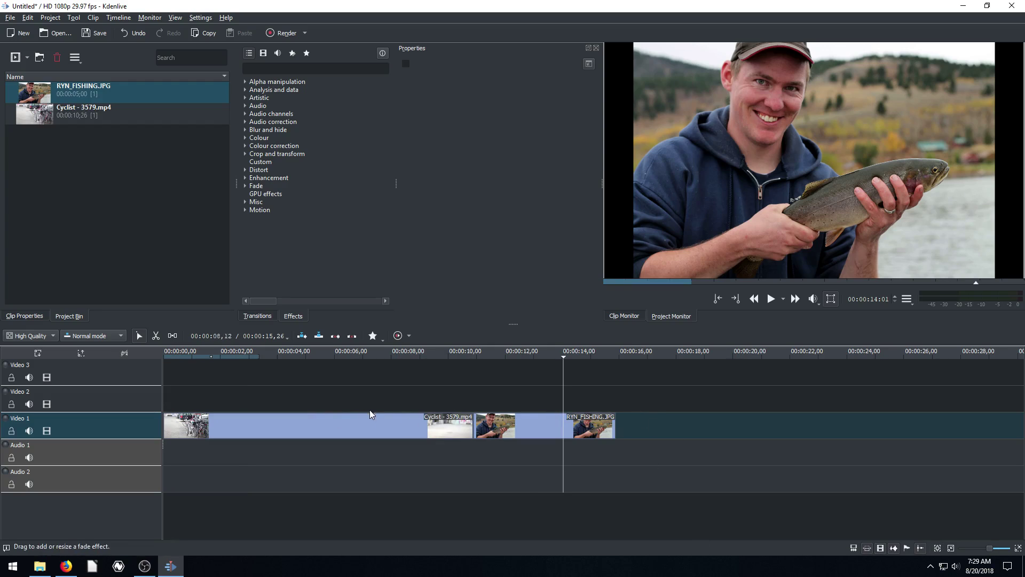
- Set the playhead near 3 seconds and bring up the Effects list in the side panel
left_click(274, 358)
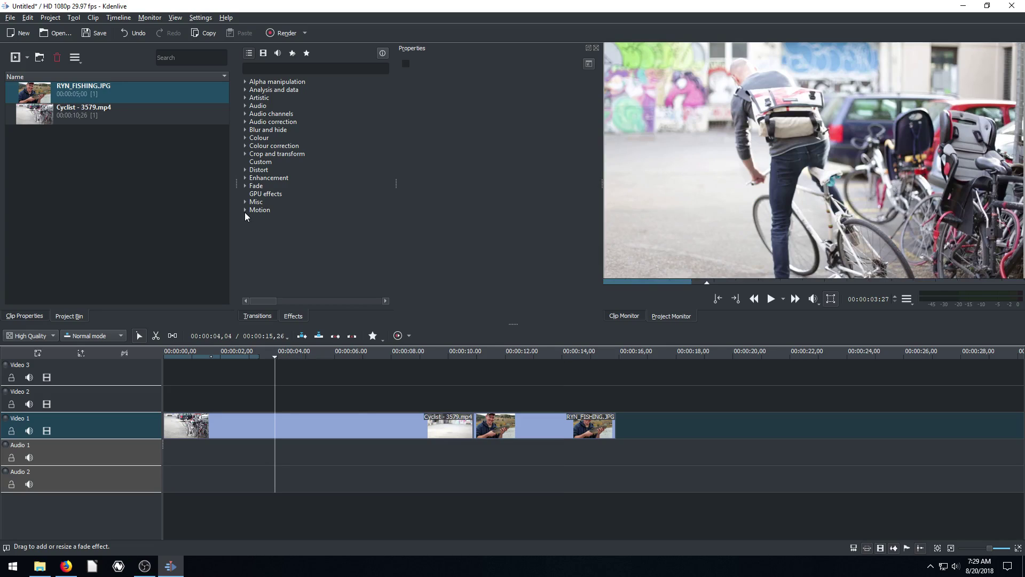
left_click(258, 318)
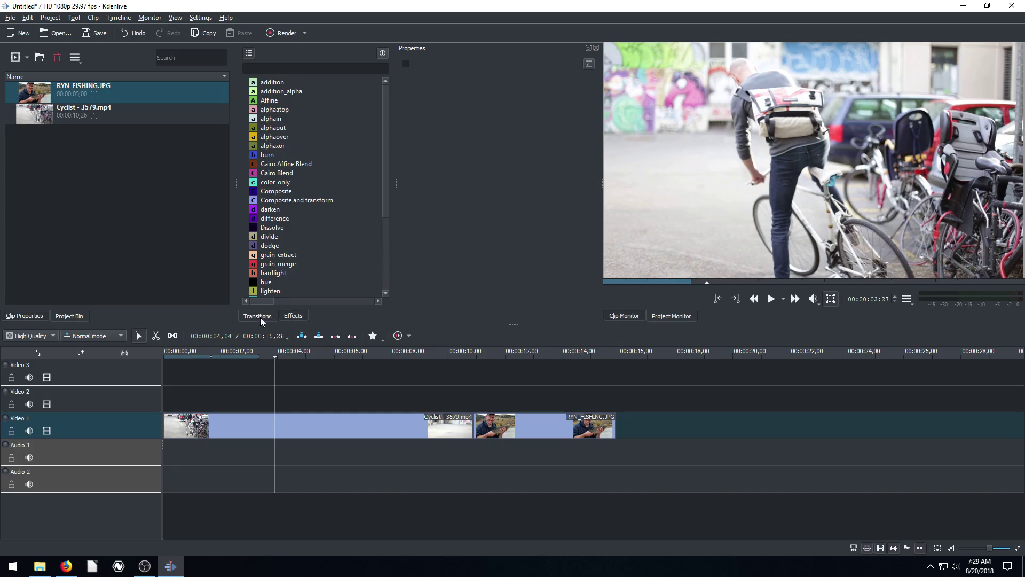
left_click(293, 317)
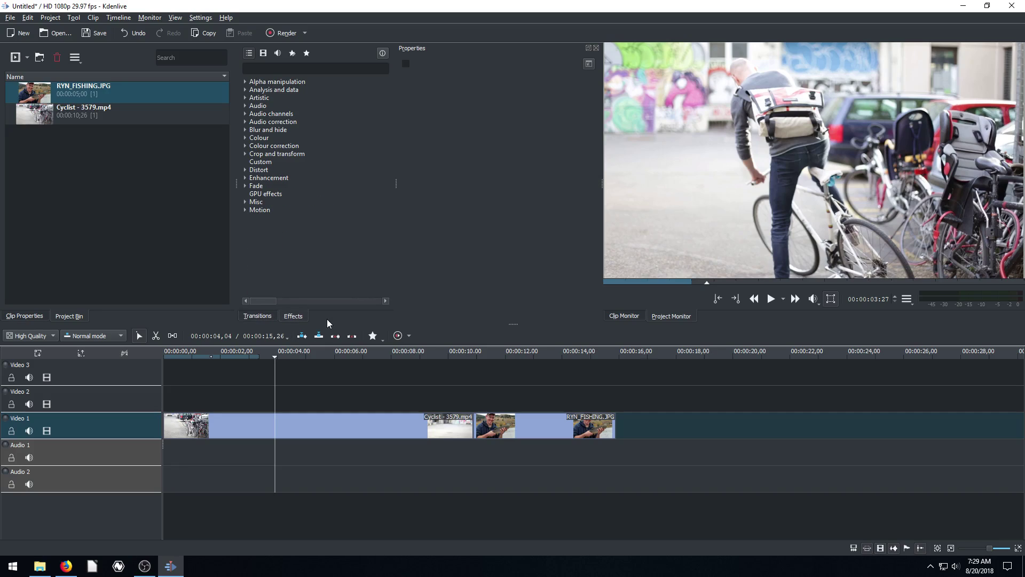
left_click(258, 316)
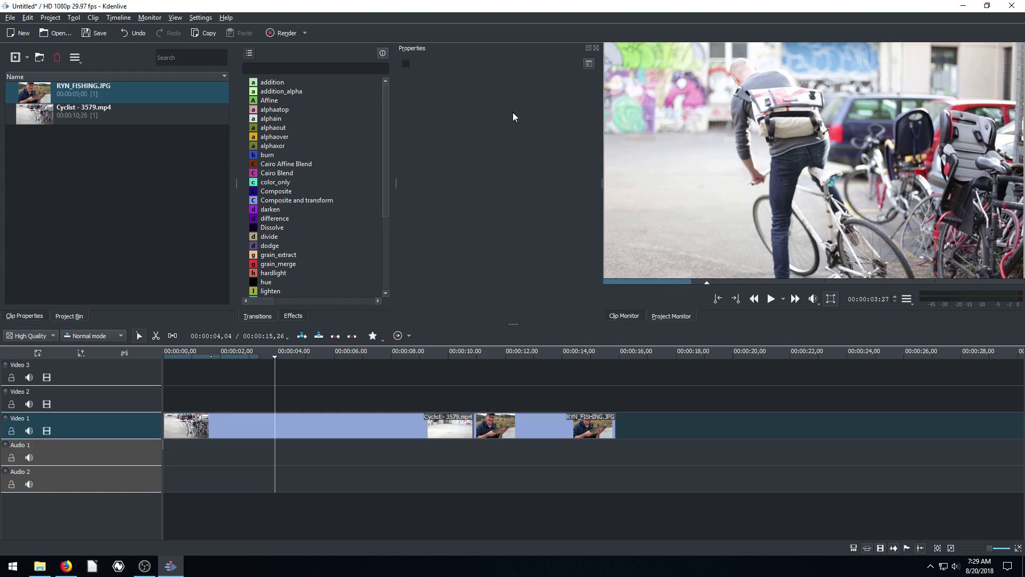
left_click(293, 317)
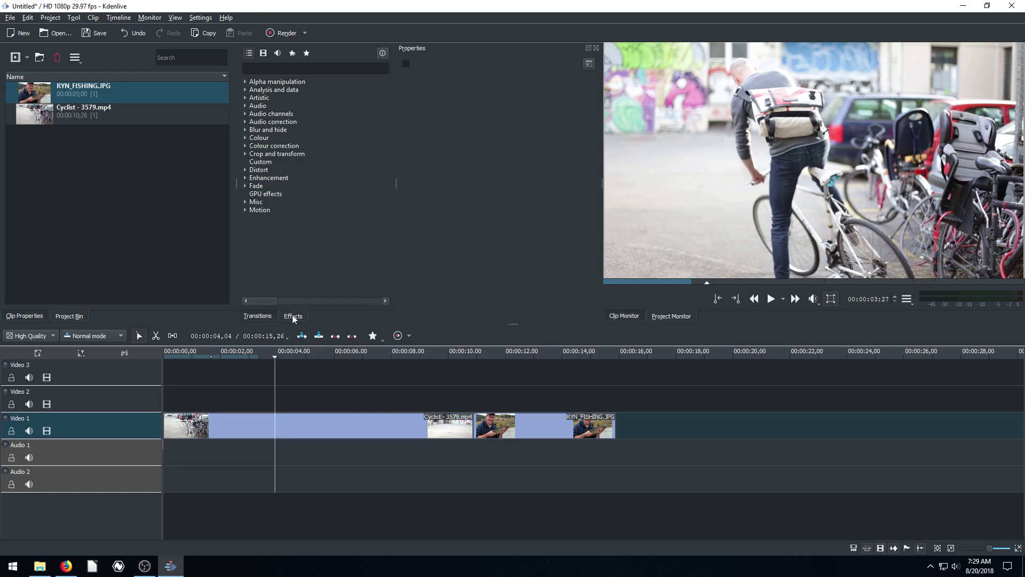
- Expand the Artistic effects category and try a 'du' search, then clear it
left_click(244, 97)
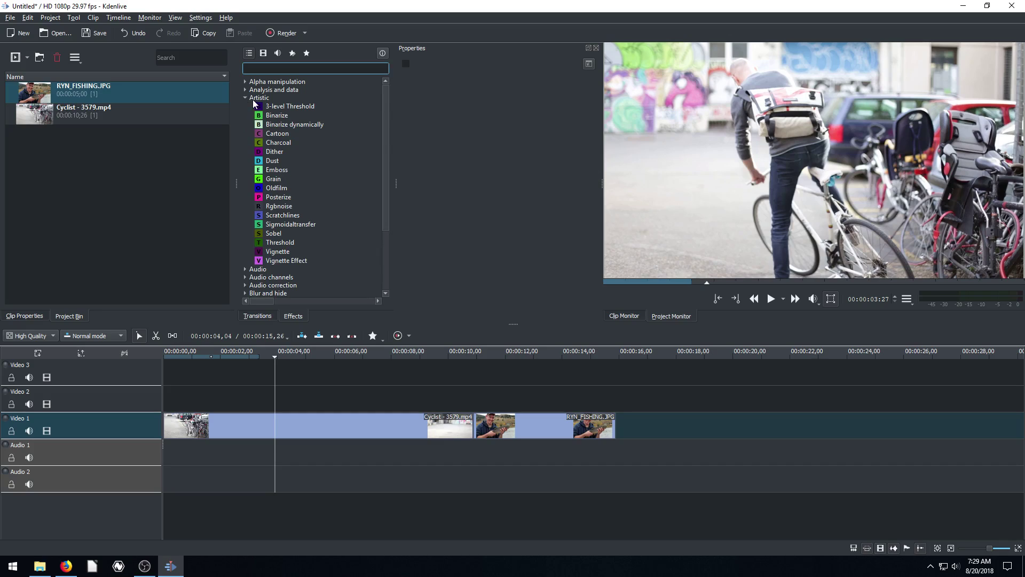
left_click(245, 97)
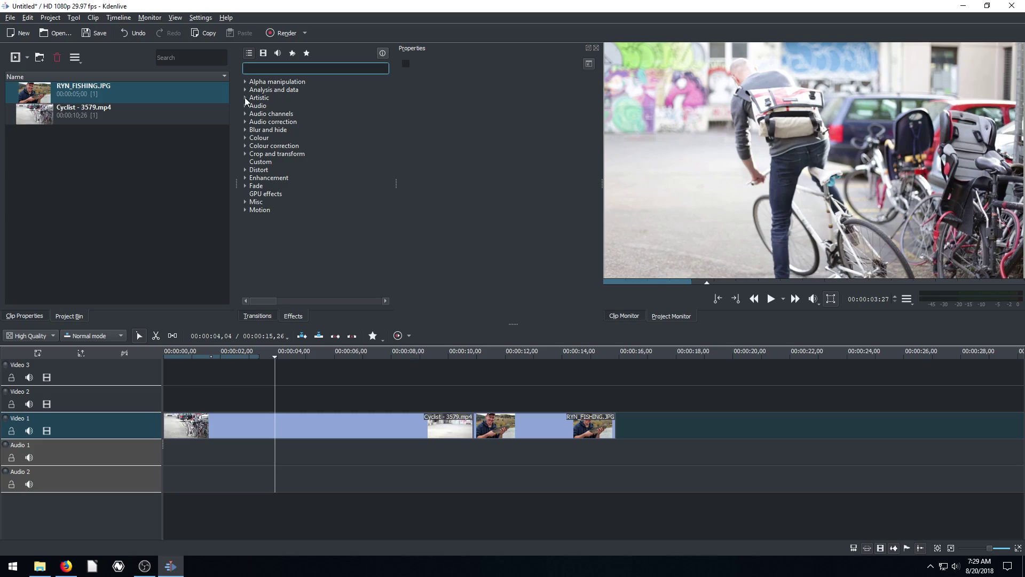
left_click(245, 97)
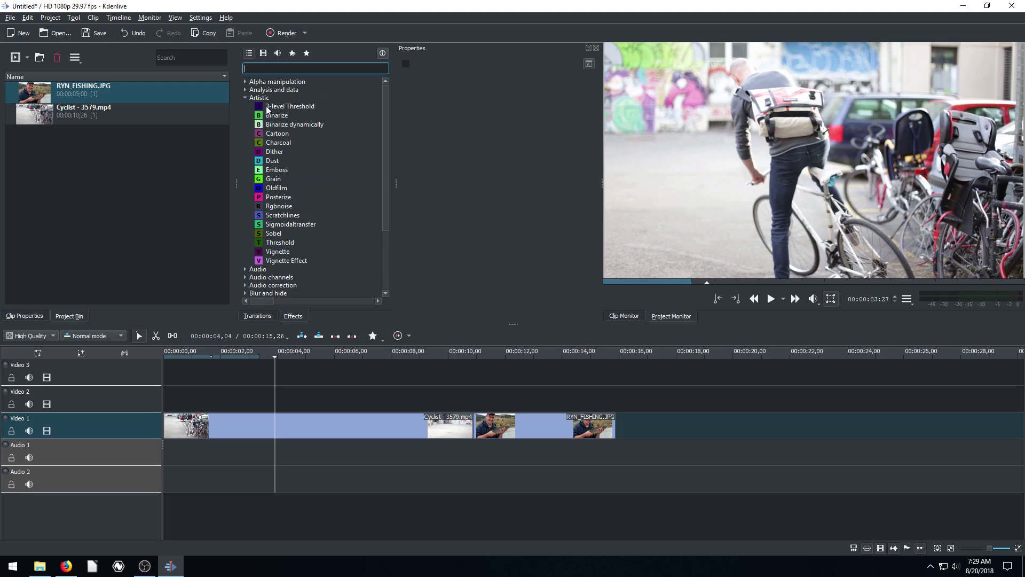
type("dust")
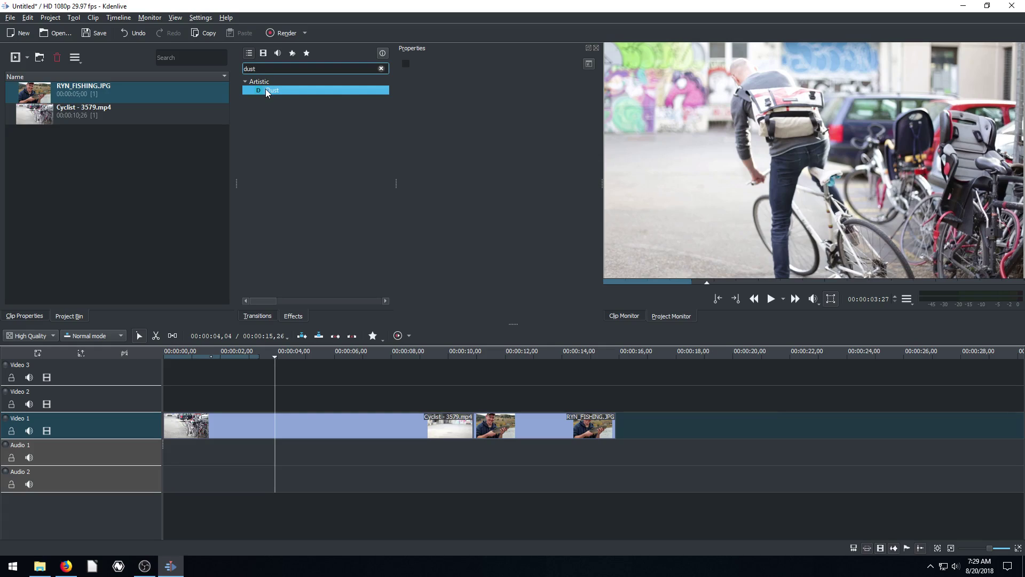
key("BackSpace")
key("BackSpace")
key("BackSpace")
key("BackSpace")
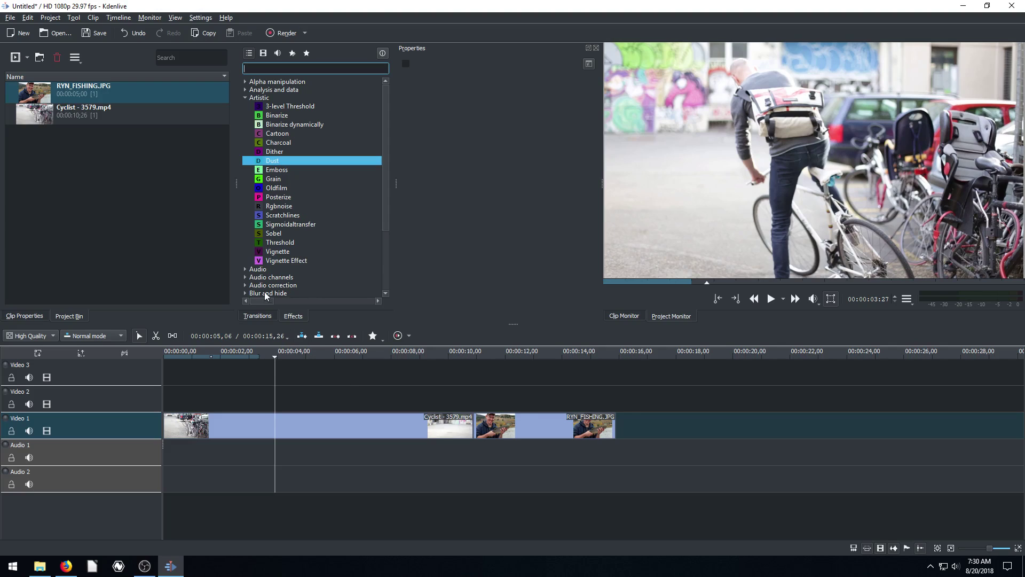
- Apply 3-level Threshold to the Cyclist clip, toggle it off and on, then delete it
left_click_drag(278, 107, 297, 426)
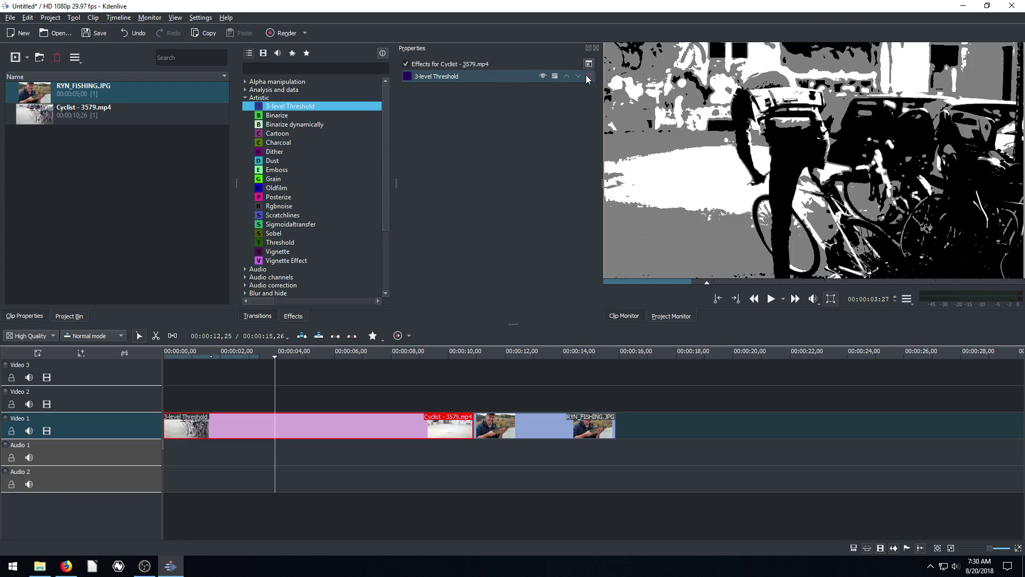
left_click(543, 76)
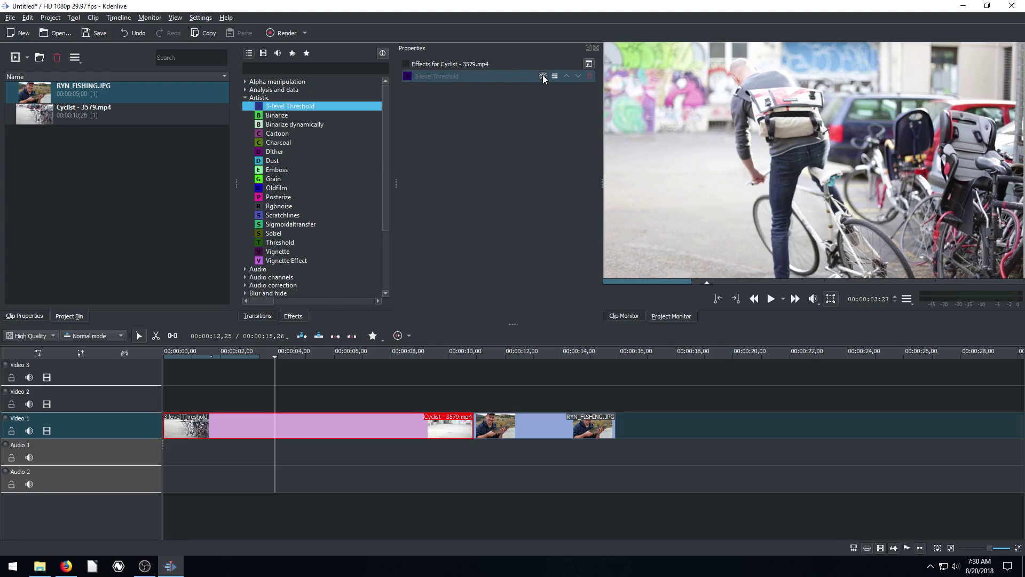
left_click(543, 75)
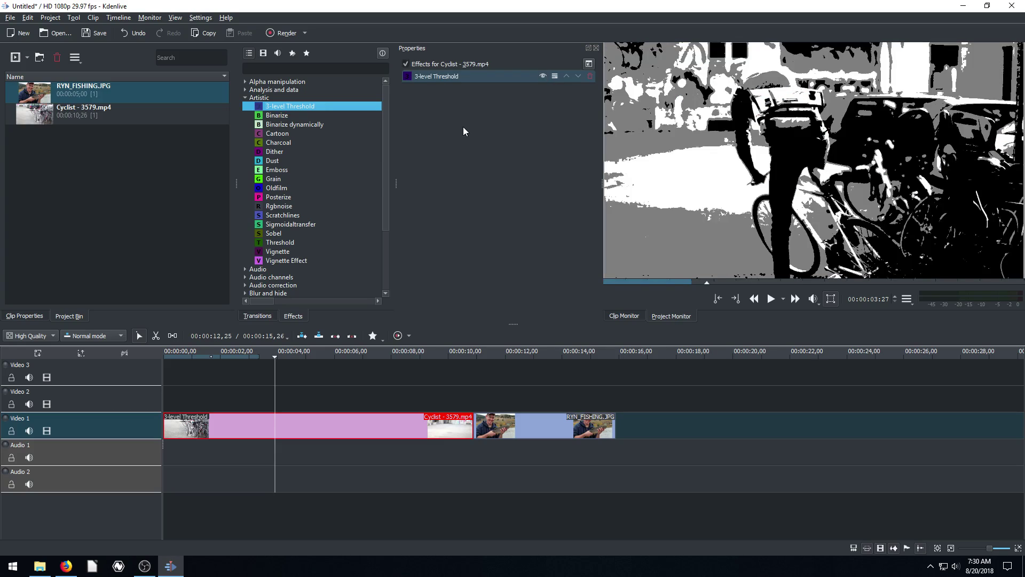
left_click(589, 76)
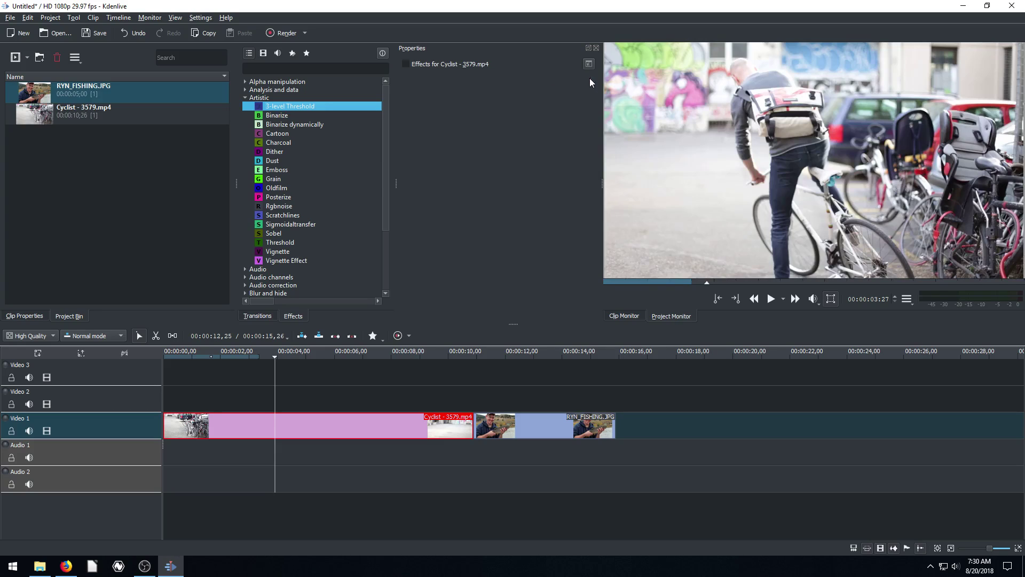
- Apply Binarize to the Cyclist clip, raise its threshold value, then delete it
left_click_drag(278, 117, 276, 424)
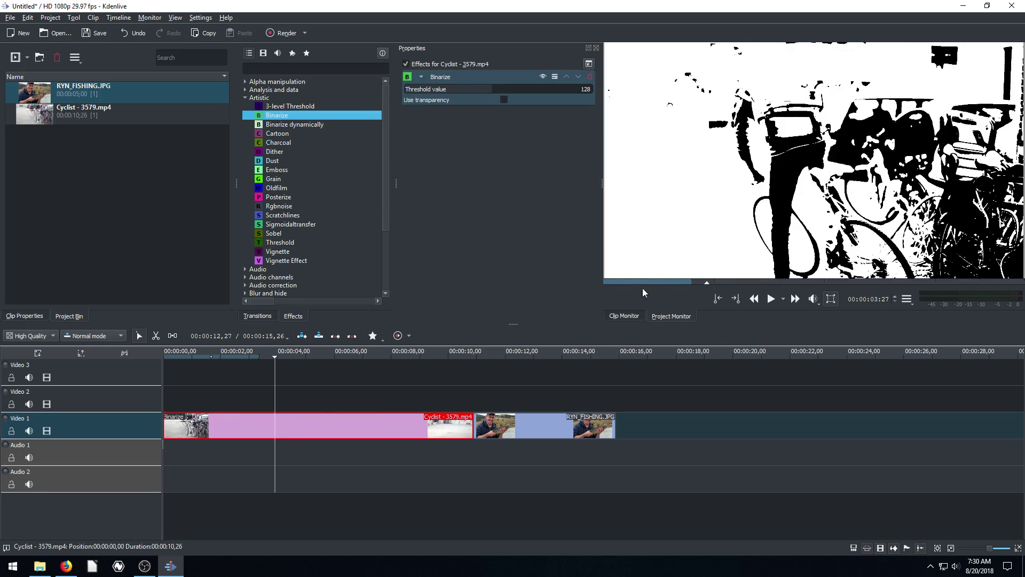
left_click_drag(501, 89, 545, 94)
left_click(590, 77)
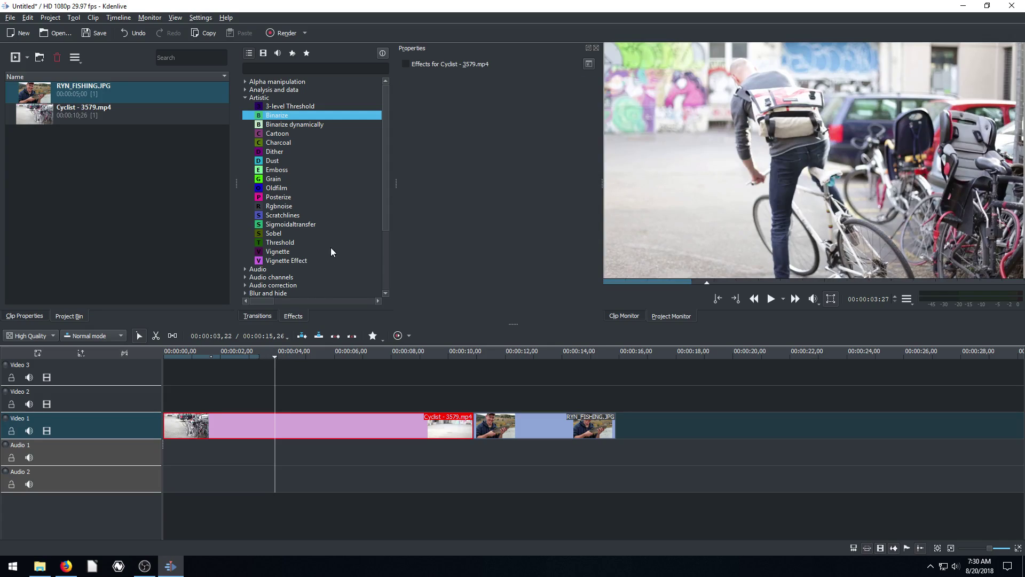
right_click(326, 429)
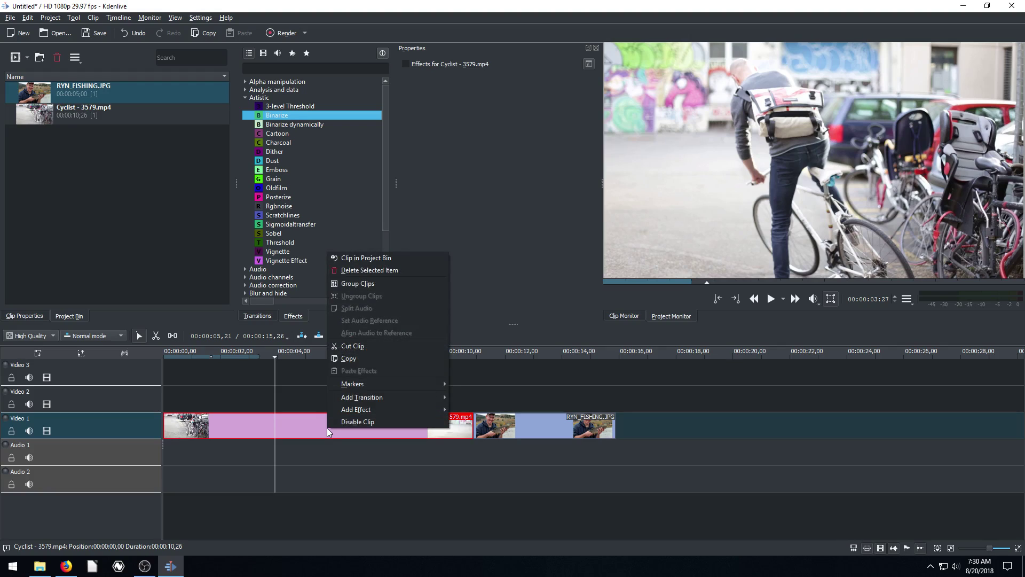
mouse_move(345, 411)
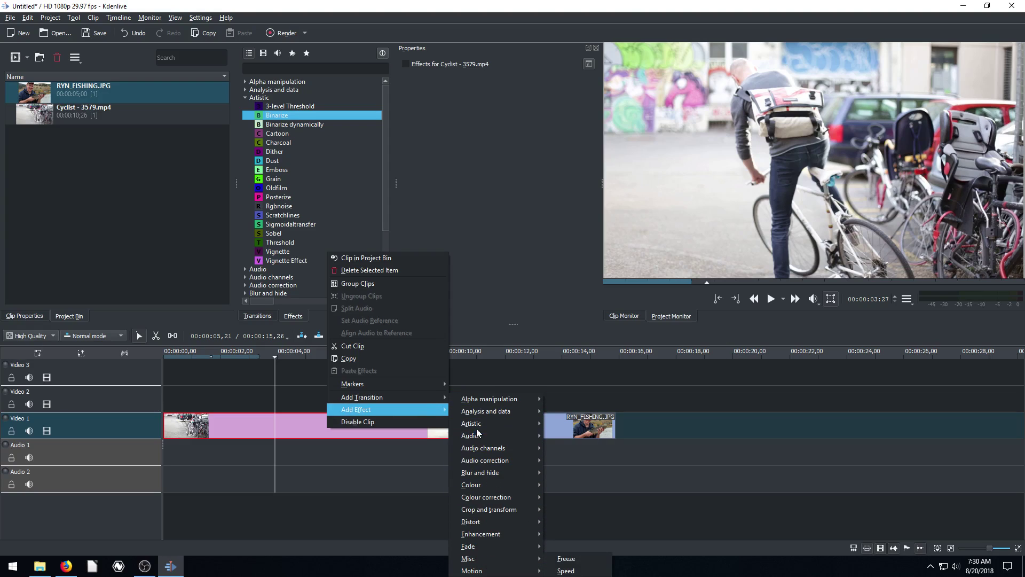
mouse_move(476, 426)
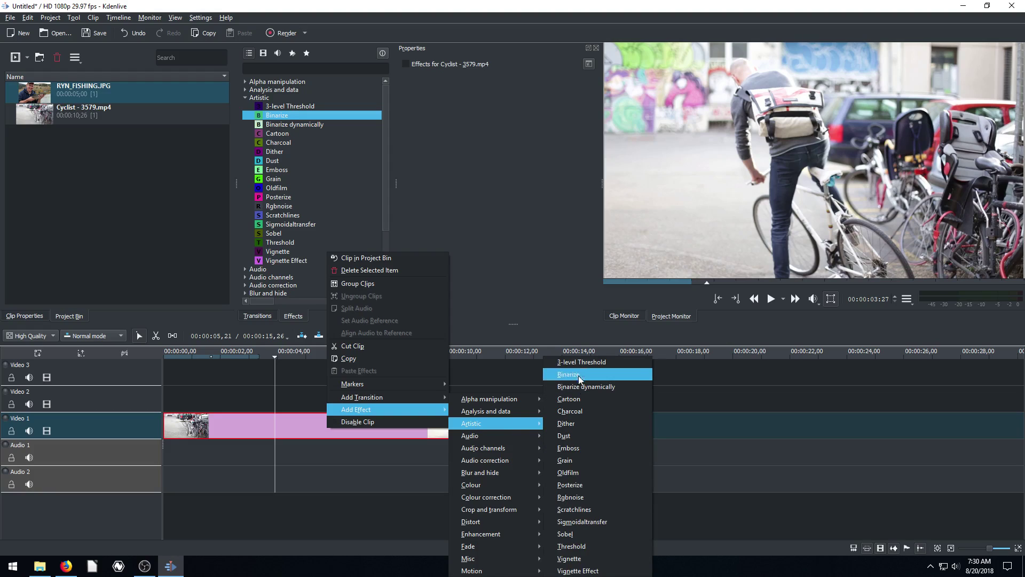
left_click(574, 399)
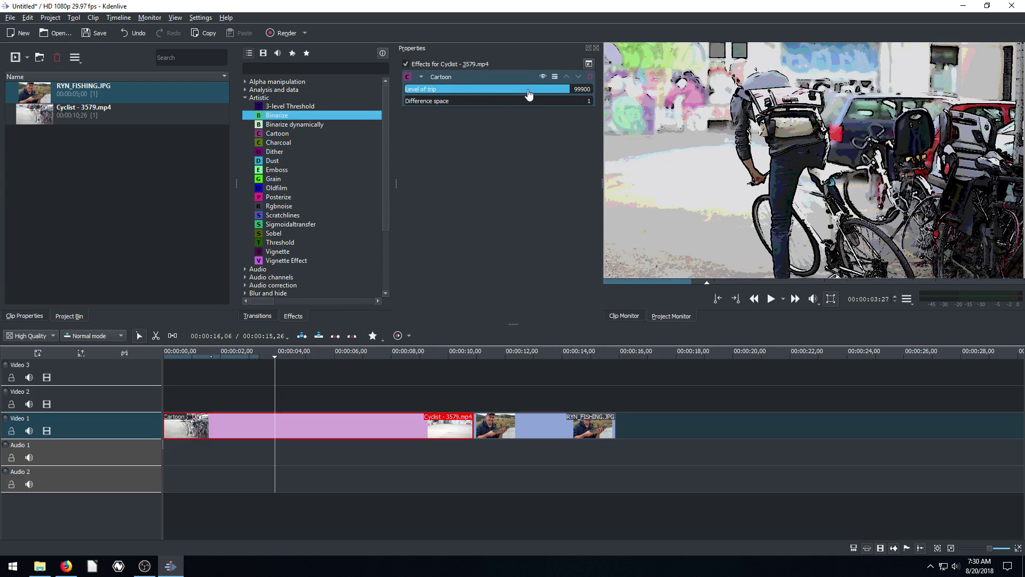
left_click(555, 90)
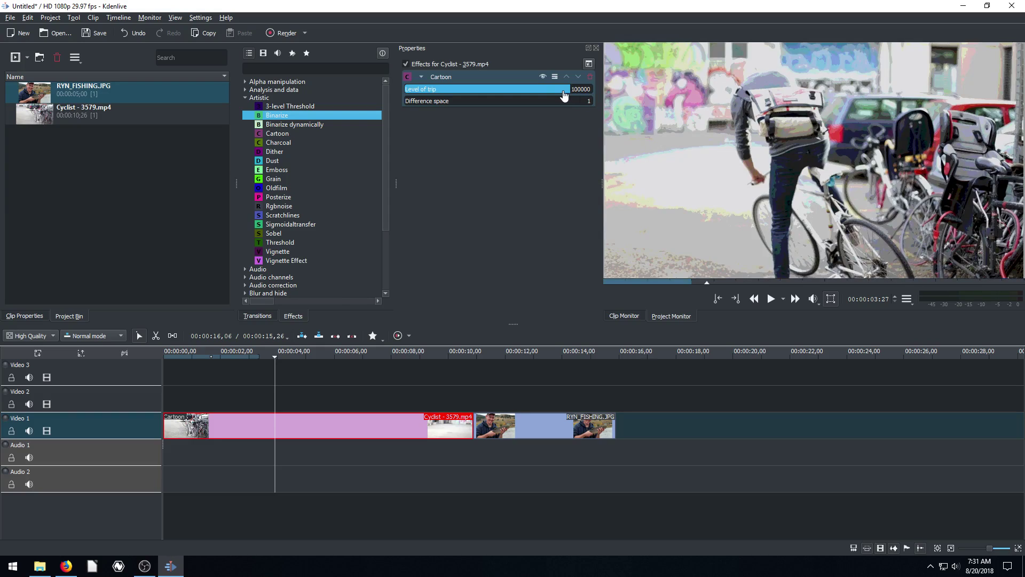
left_click(561, 91)
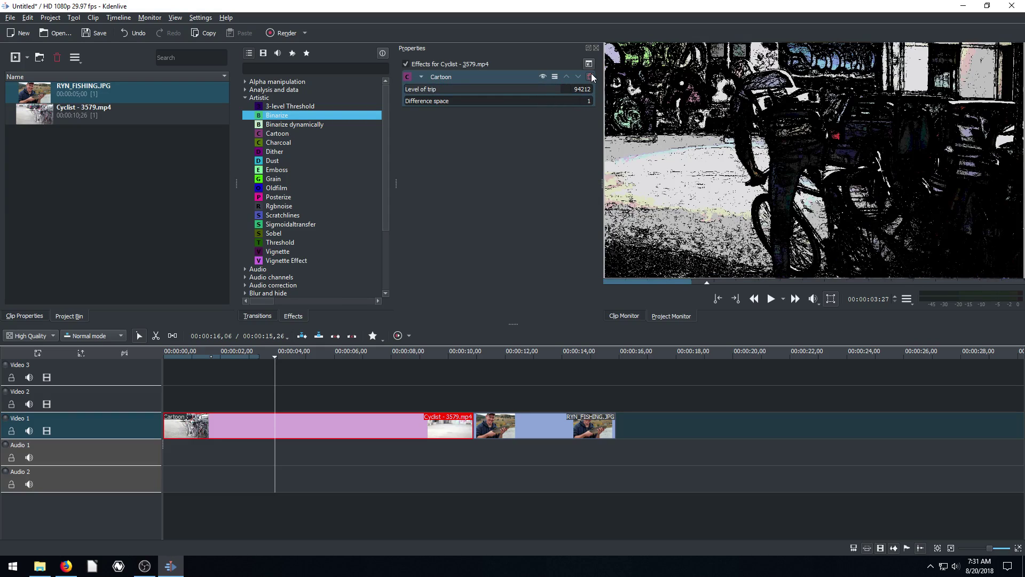
left_click(590, 75)
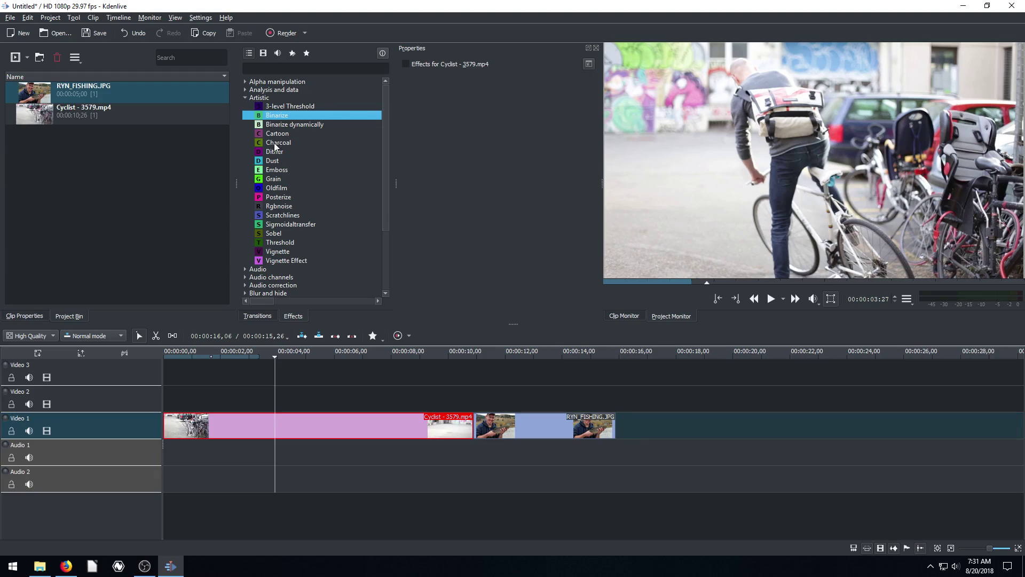
- Apply Charcoal to the Cyclist clip and Dither to the RYN_FISHING.JPG photo at 00:00:12,19
left_click_drag(285, 141, 345, 424)
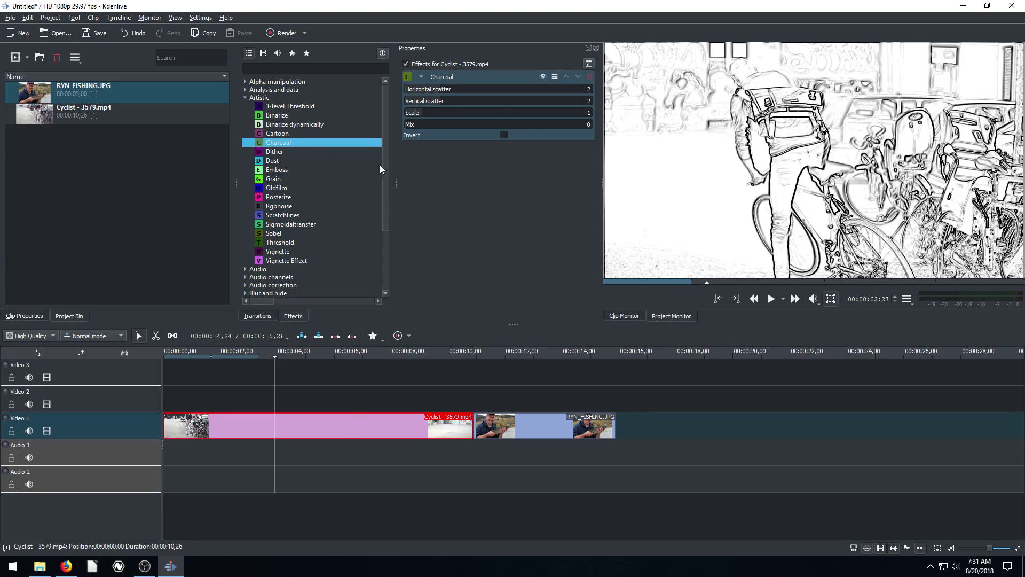
left_click(524, 357)
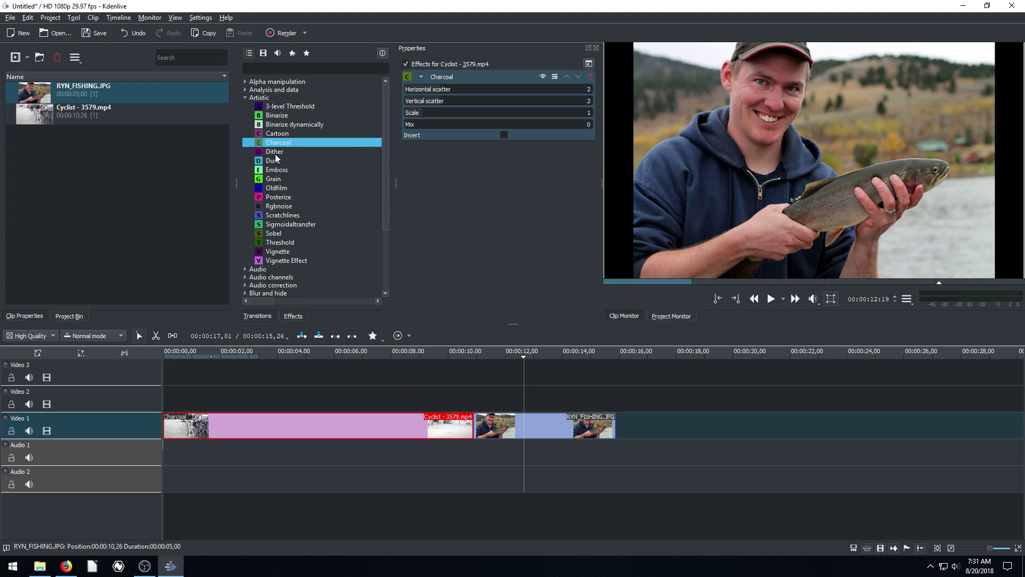
left_click_drag(276, 155, 520, 421)
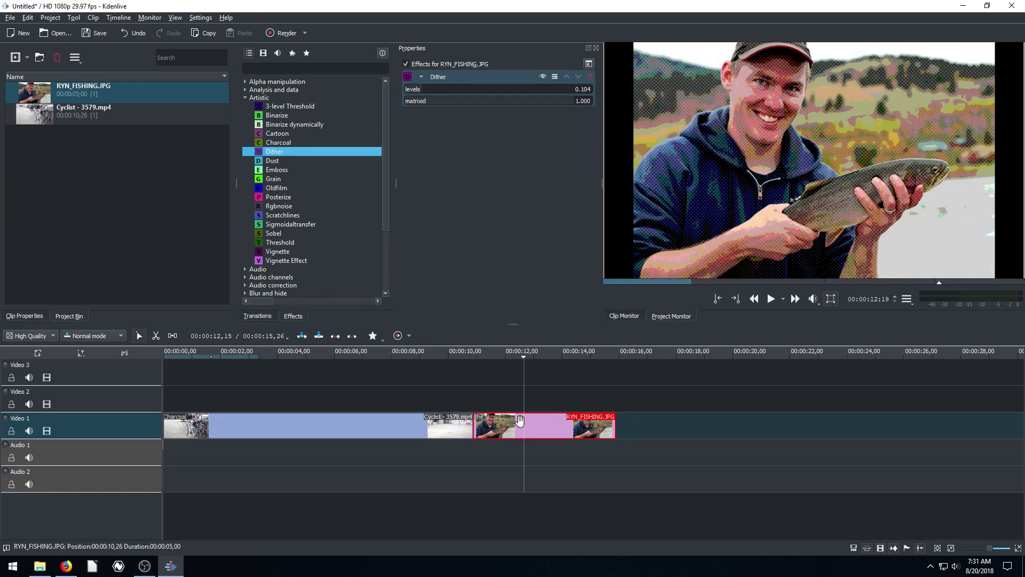
- Set the photo's Dither to levels 0.072 and matrixid 0.357, then add and remove Dust
left_click_drag(431, 95, 465, 101)
left_click(432, 105)
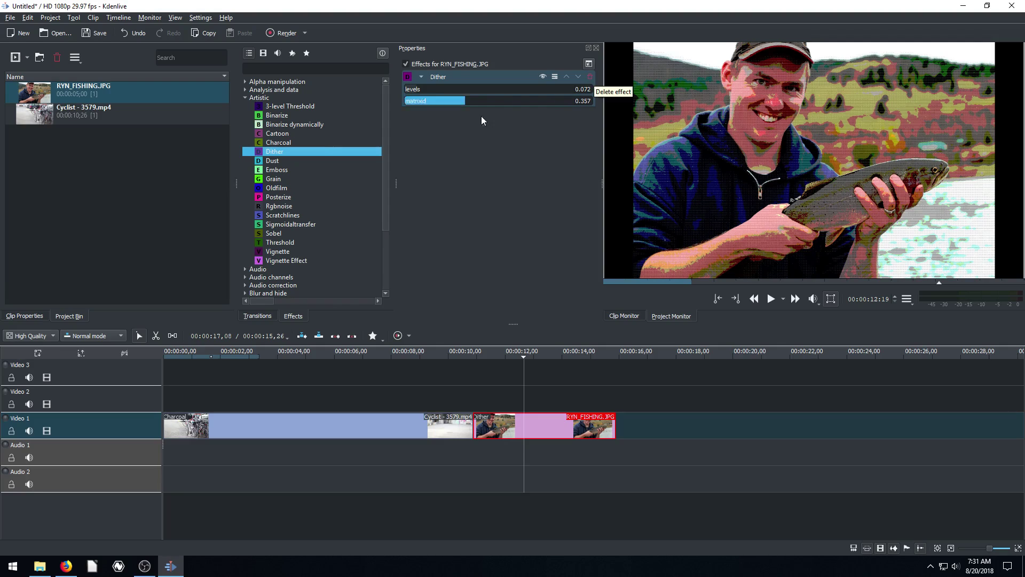
left_click_drag(273, 163, 548, 428)
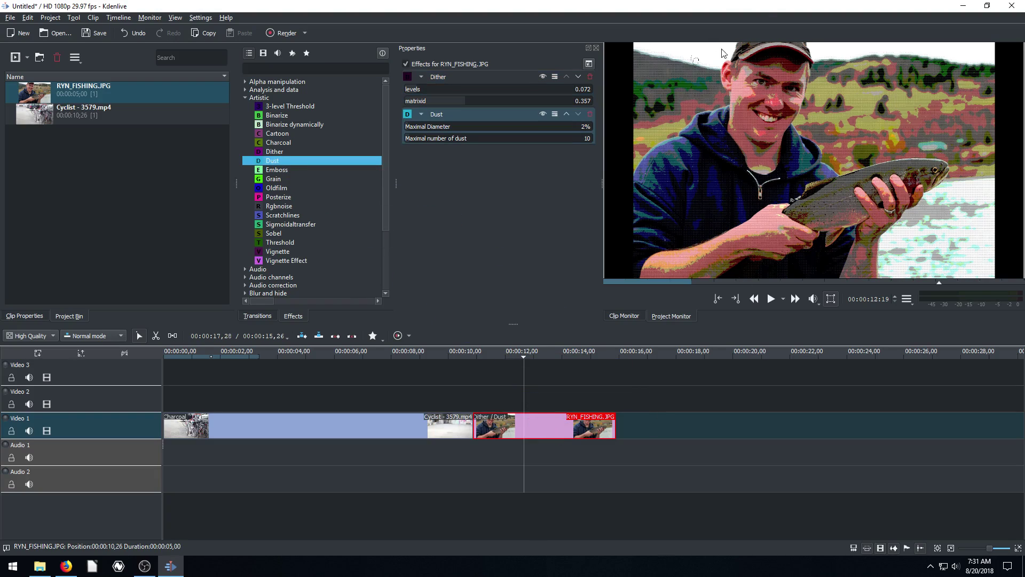
left_click(590, 114)
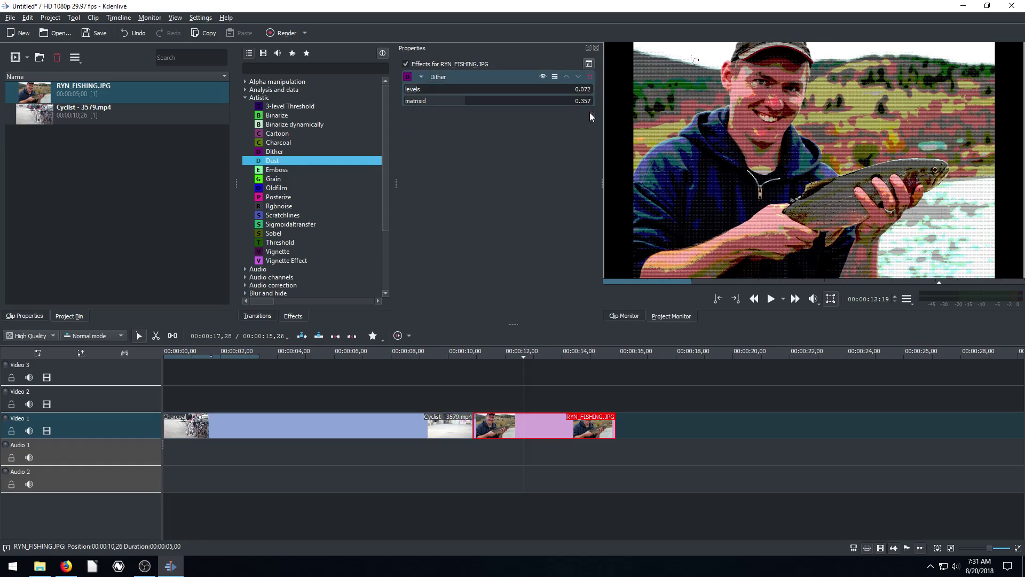
- Try and remove Binarize on the photo, delete its Dither, then delete the Cyclist clip's Charcoal
left_click_drag(303, 116, 545, 426)
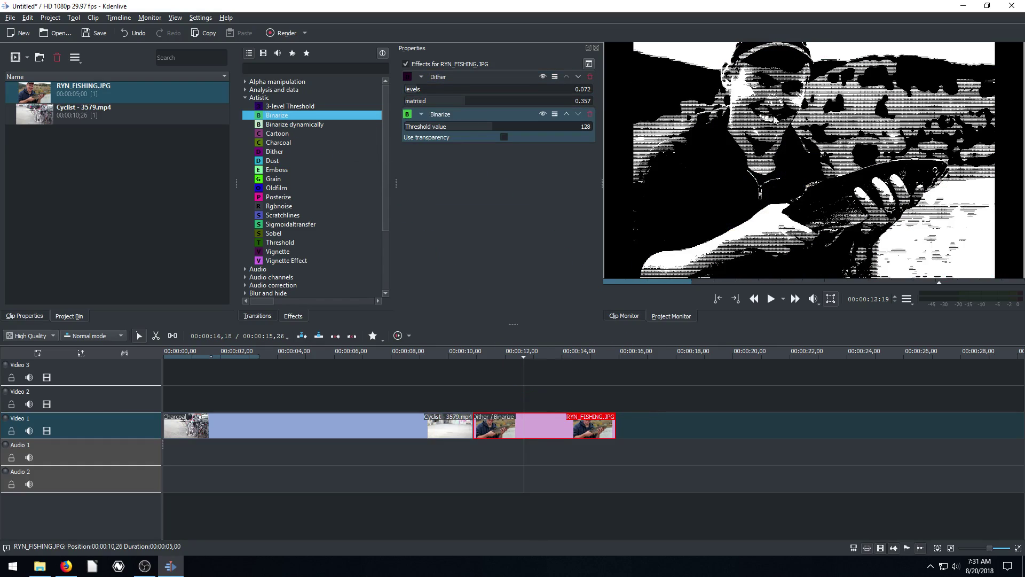
left_click(589, 114)
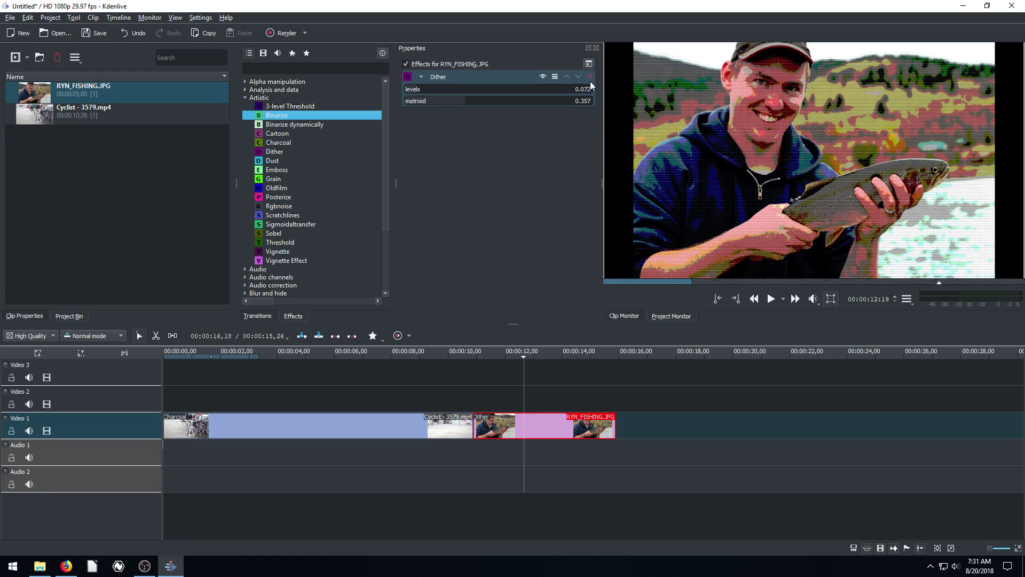
left_click(590, 76)
left_click(464, 425)
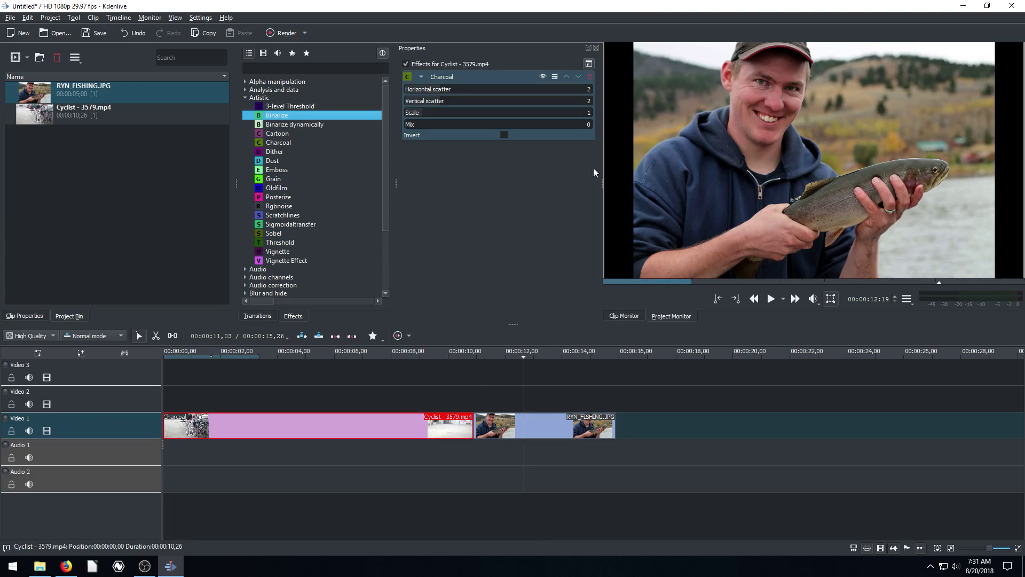
left_click(590, 76)
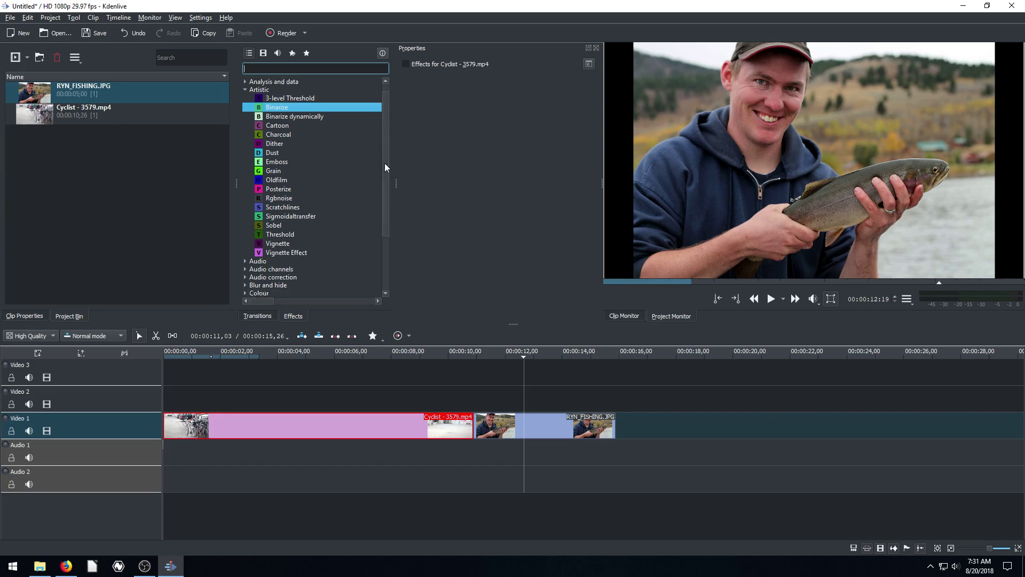
- Apply Emboss to the Cyclist clip and play it from about 00:00:04,26 to preview
scroll(384, 163, "up", 1)
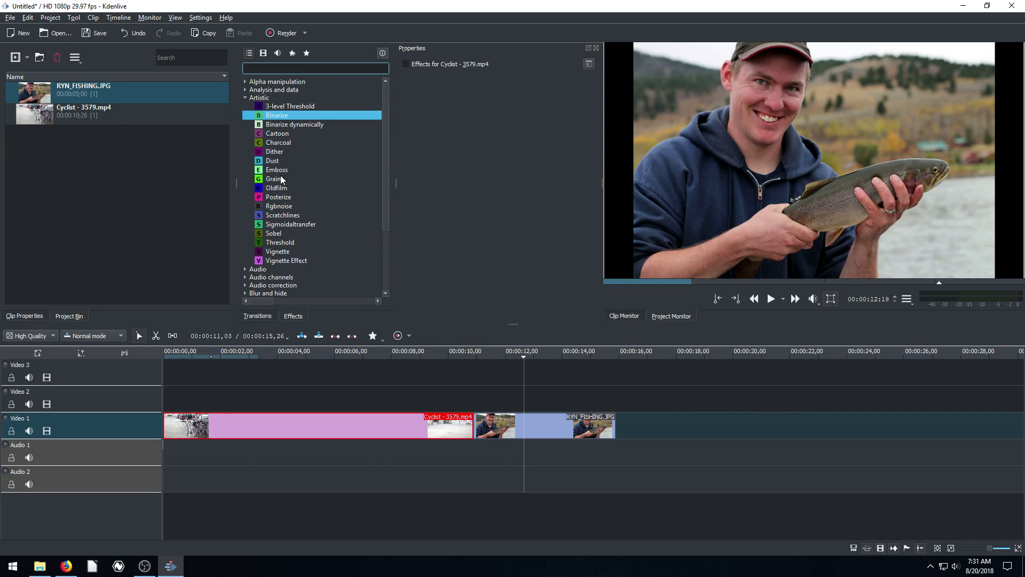
left_click_drag(279, 170, 374, 426)
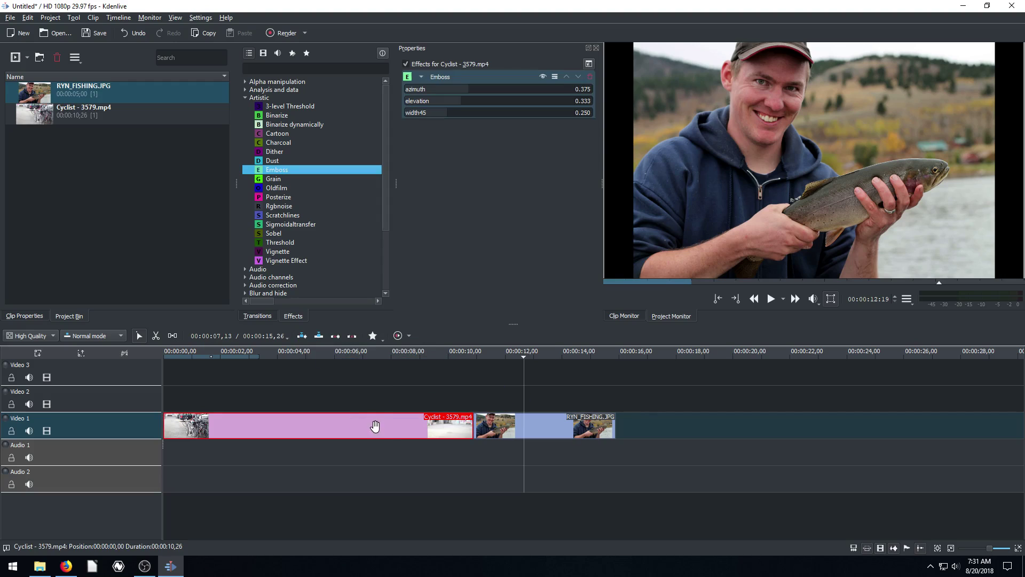
left_click(346, 356)
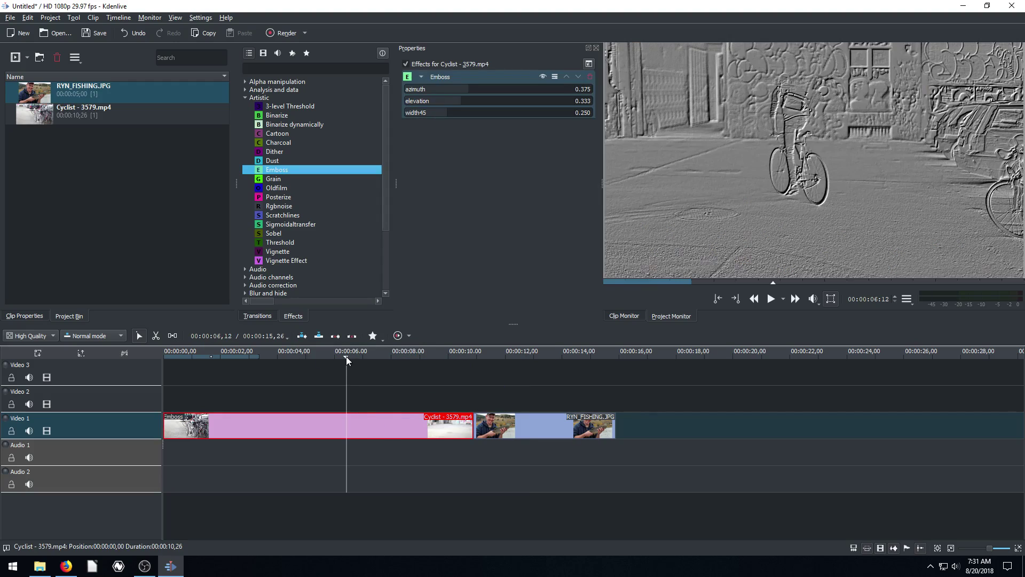
left_click(302, 357)
left_click(771, 299)
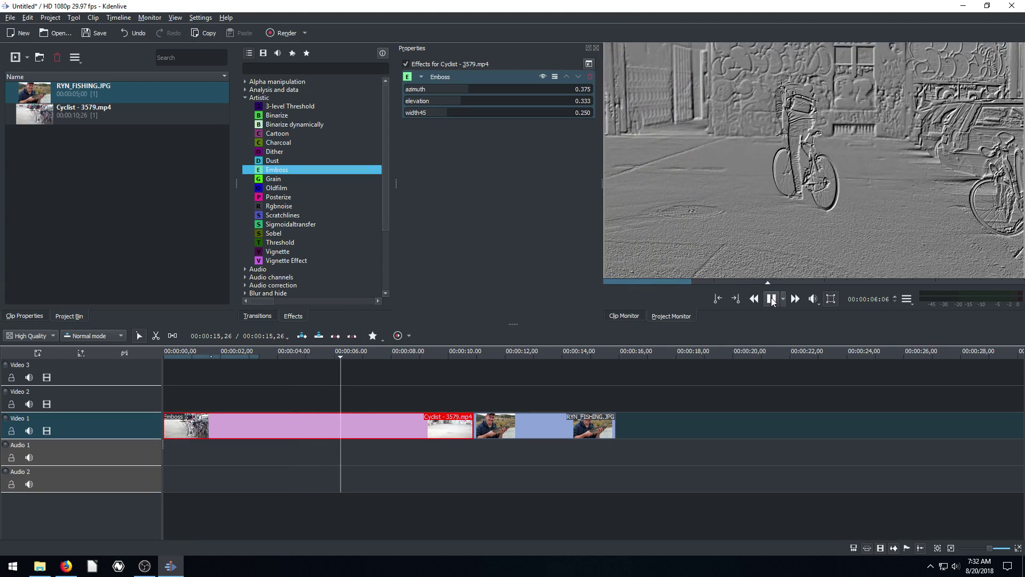
left_click(772, 298)
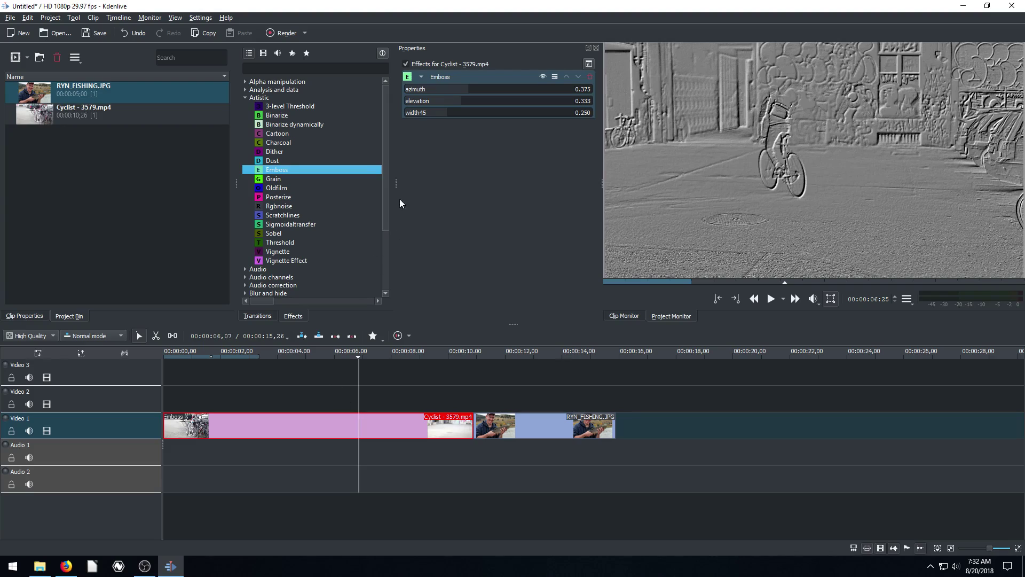
- Replace Emboss with Oldfilm on the Cyclist clip, preview from about 4 seconds, then add Grain
left_click(590, 76)
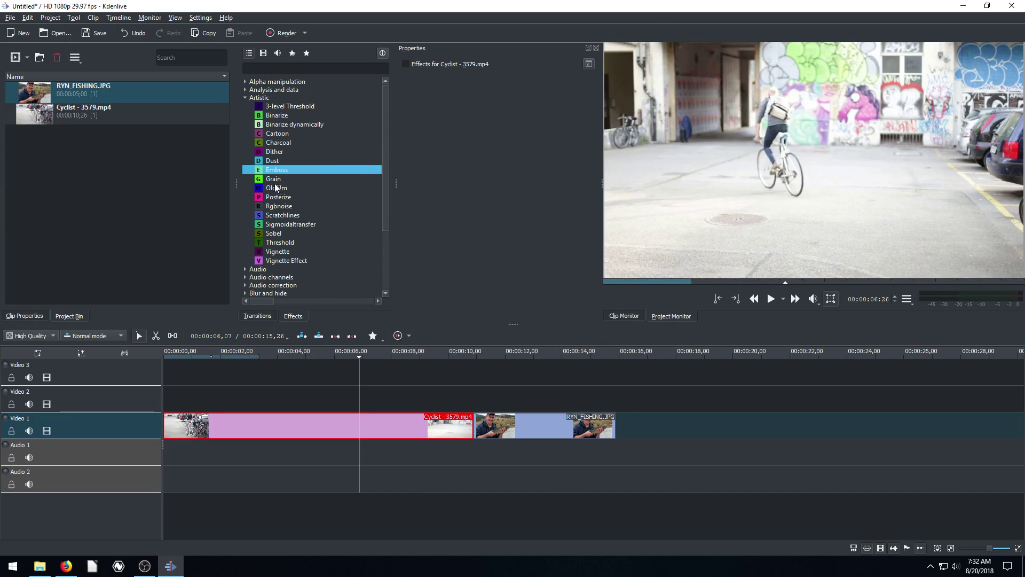
left_click_drag(277, 187, 347, 426)
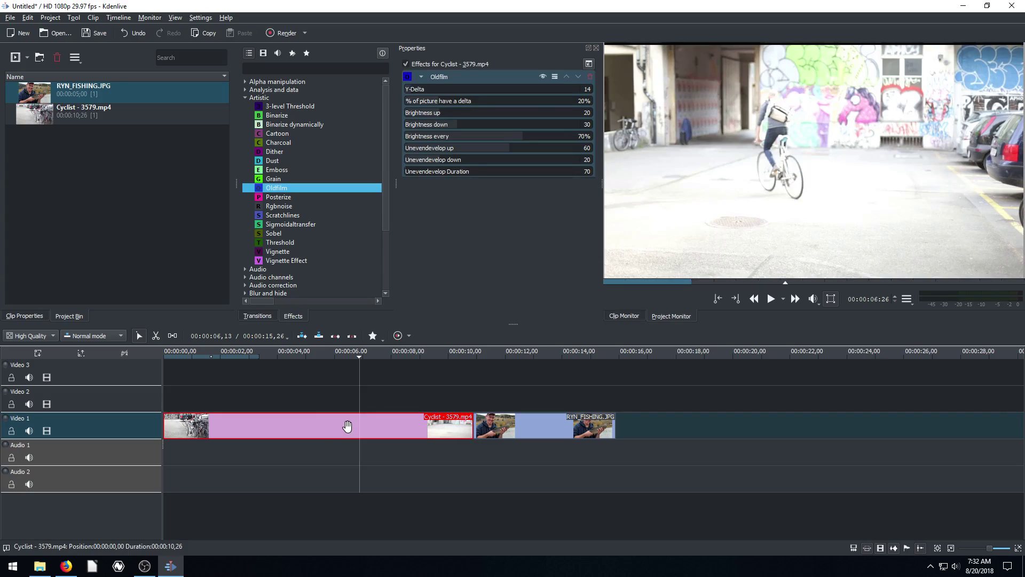
left_click_drag(357, 356, 286, 355)
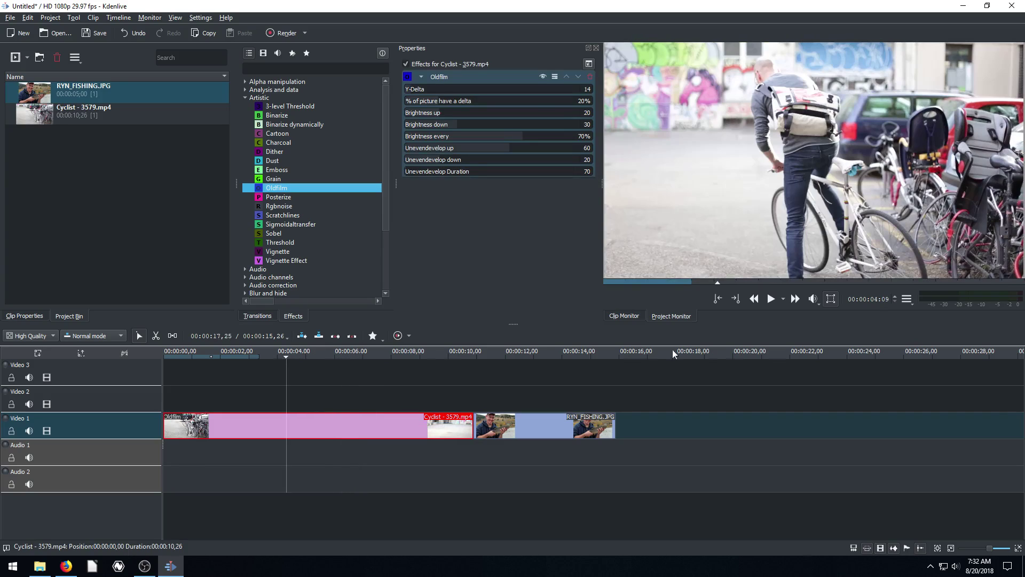
left_click(296, 357)
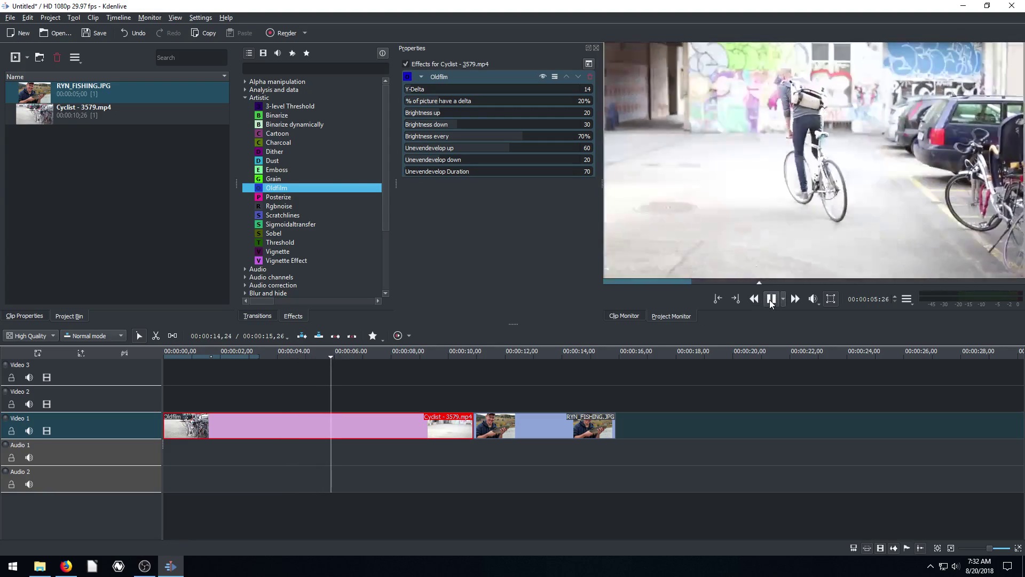
left_click(770, 299)
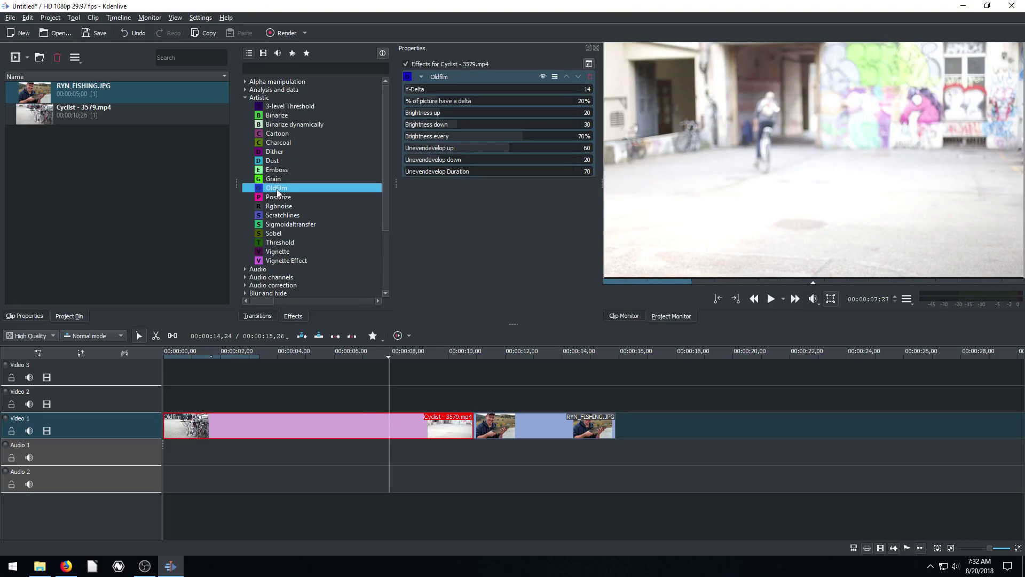
left_click_drag(272, 179, 304, 425)
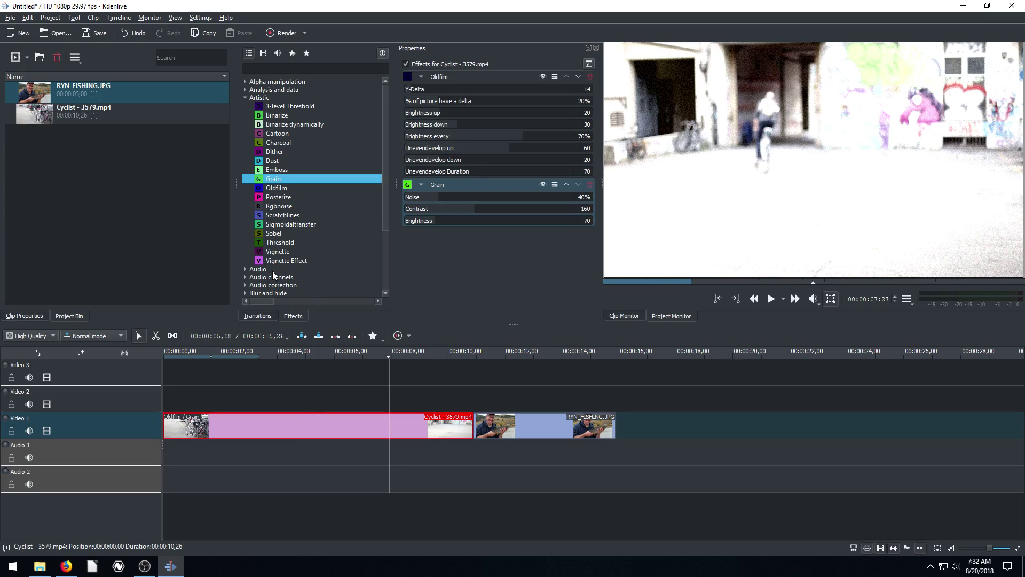
- Stack Vignette and Scratchlines on the Cyclist clip and play from about 6 to 11 seconds
left_click_drag(278, 251, 299, 428)
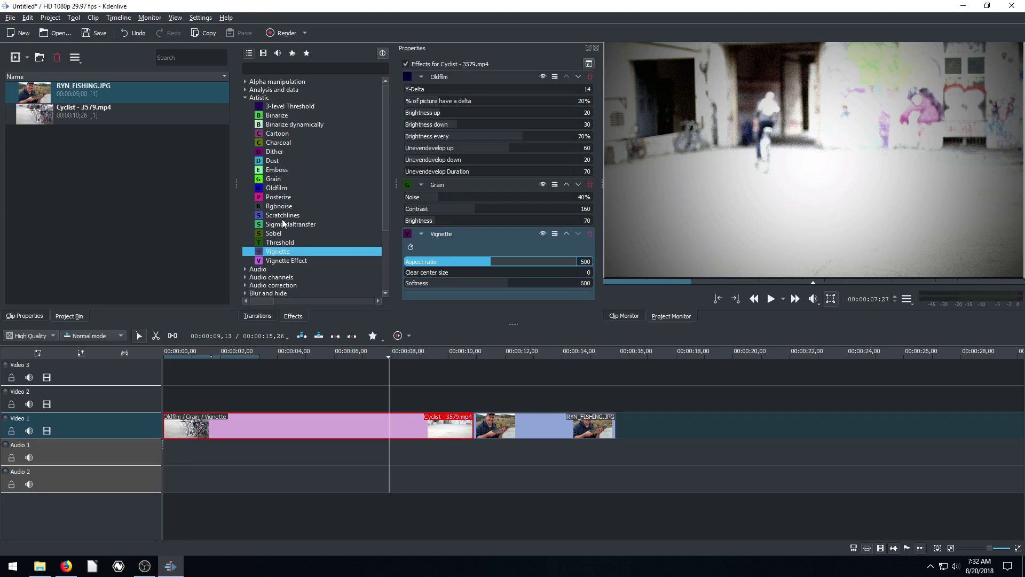
left_click_drag(282, 215, 334, 425)
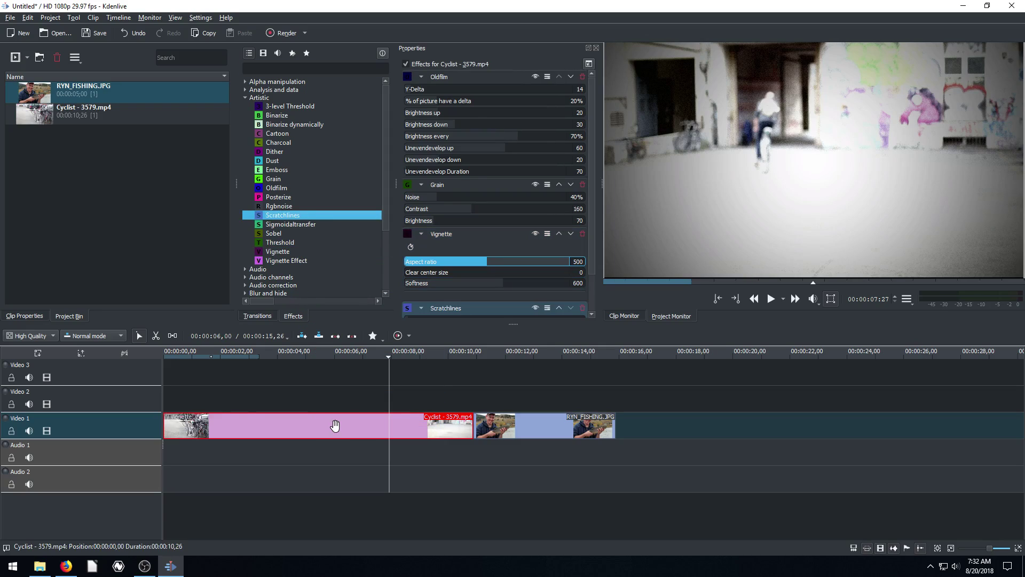
left_click(351, 357)
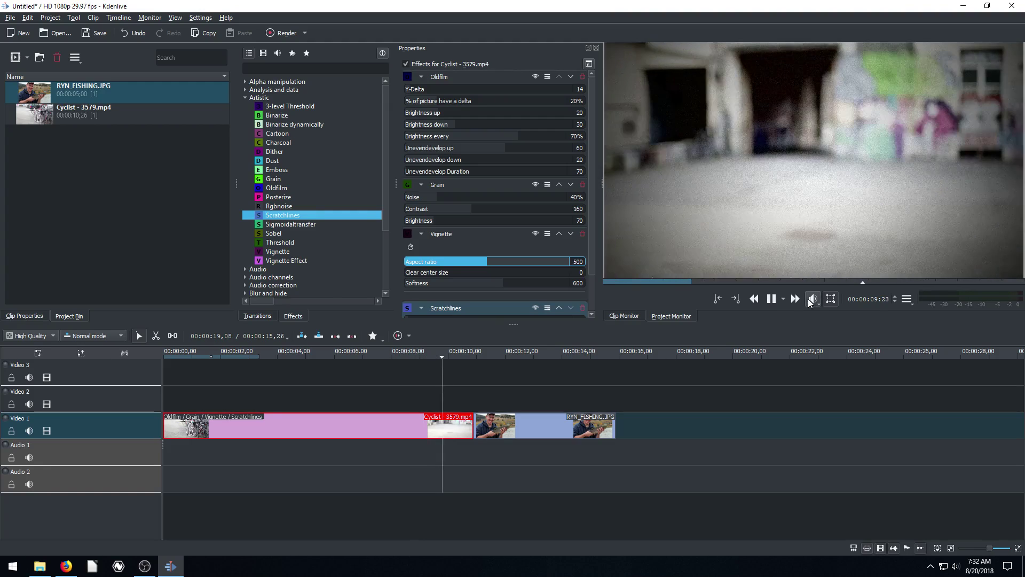
left_click(772, 299)
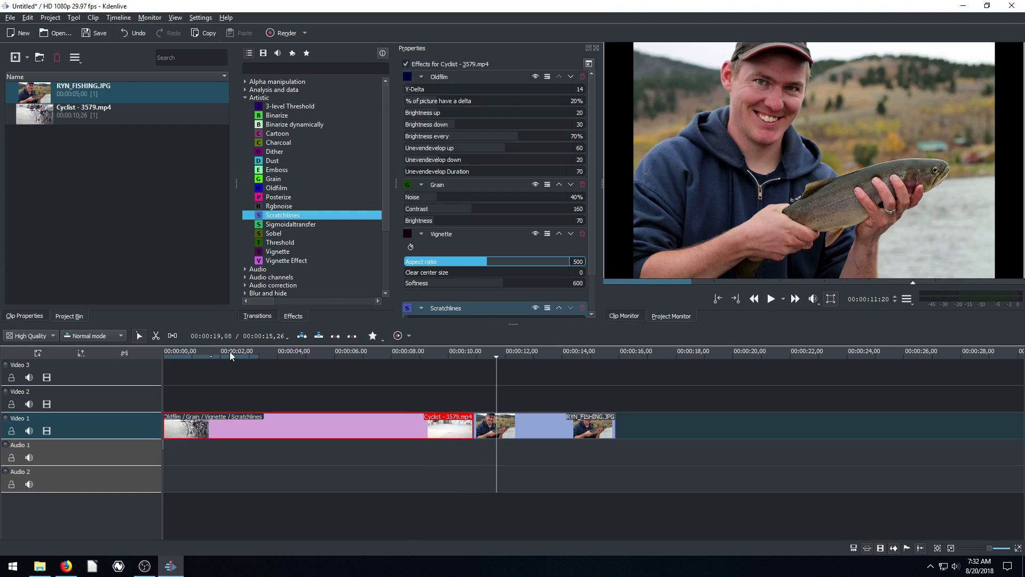
- Replay the Cyclist clip's stacked effects from about 2 s, then select the Vignette effect
left_click(231, 357)
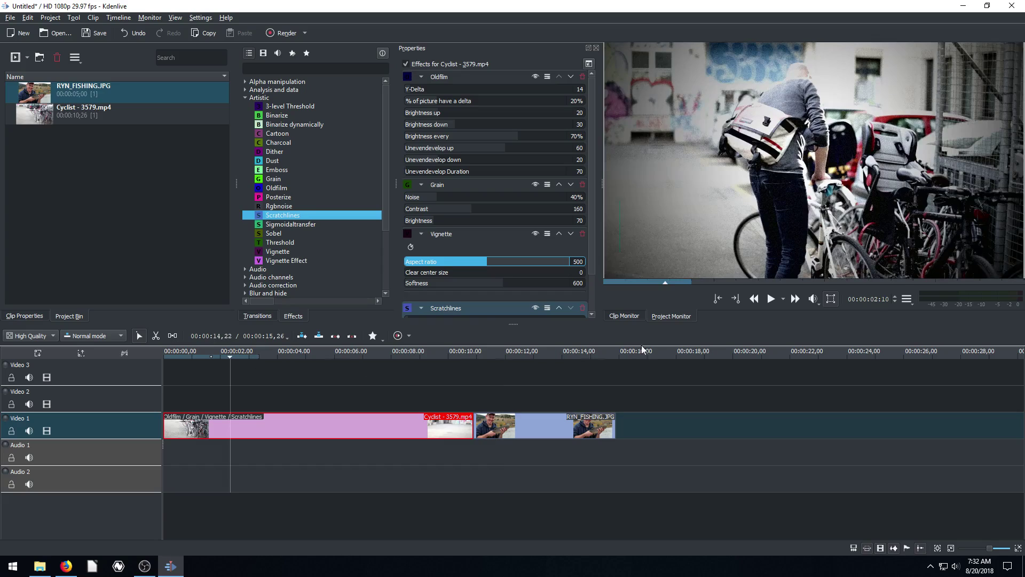
left_click(770, 300)
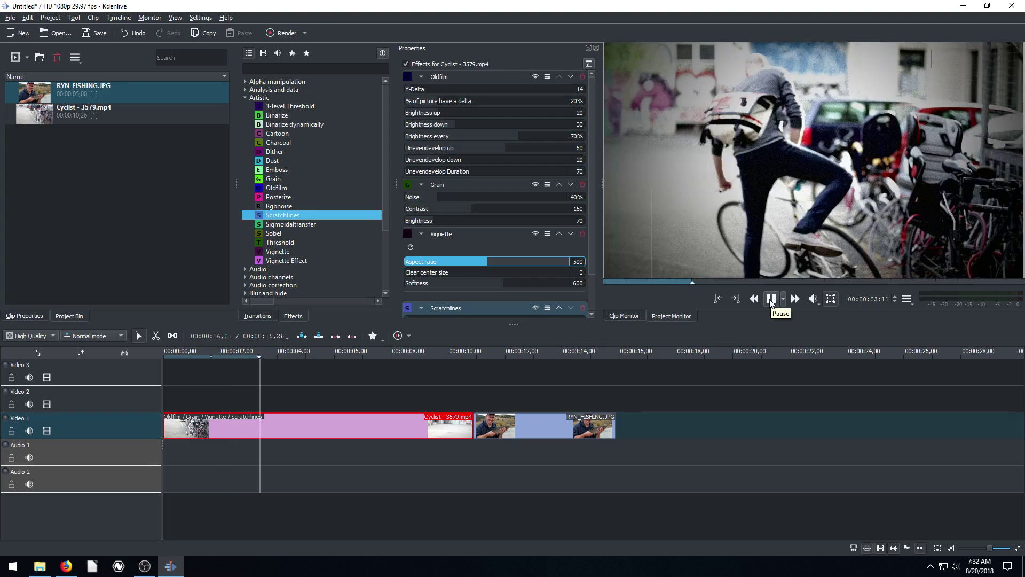
left_click(770, 300)
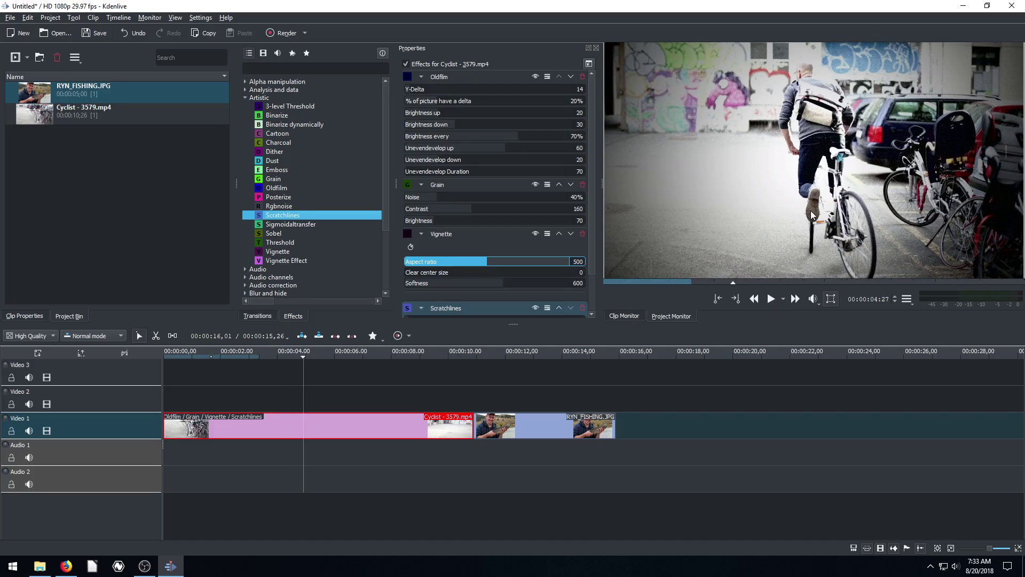
left_click_drag(591, 115, 592, 146)
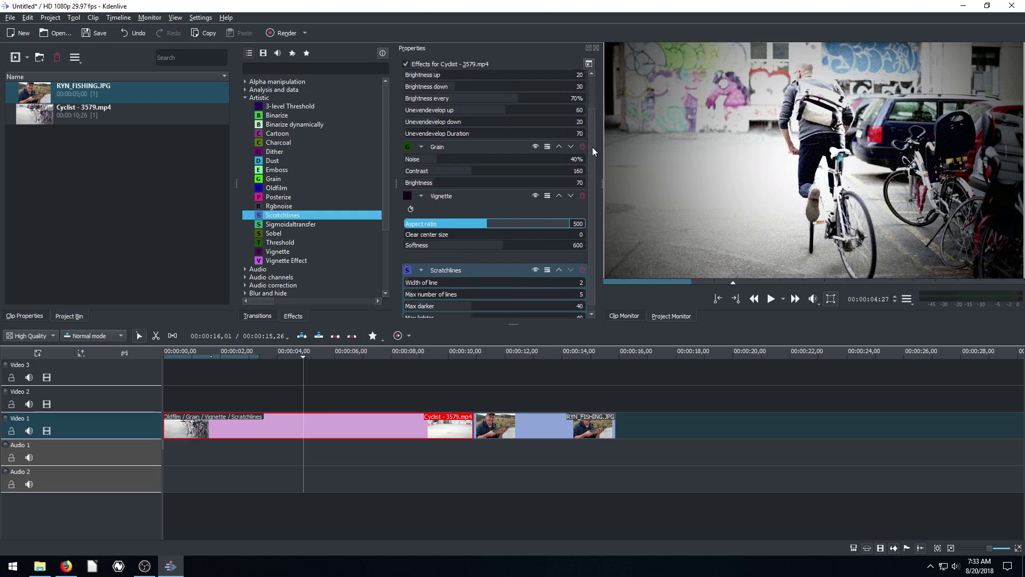
left_click(587, 226)
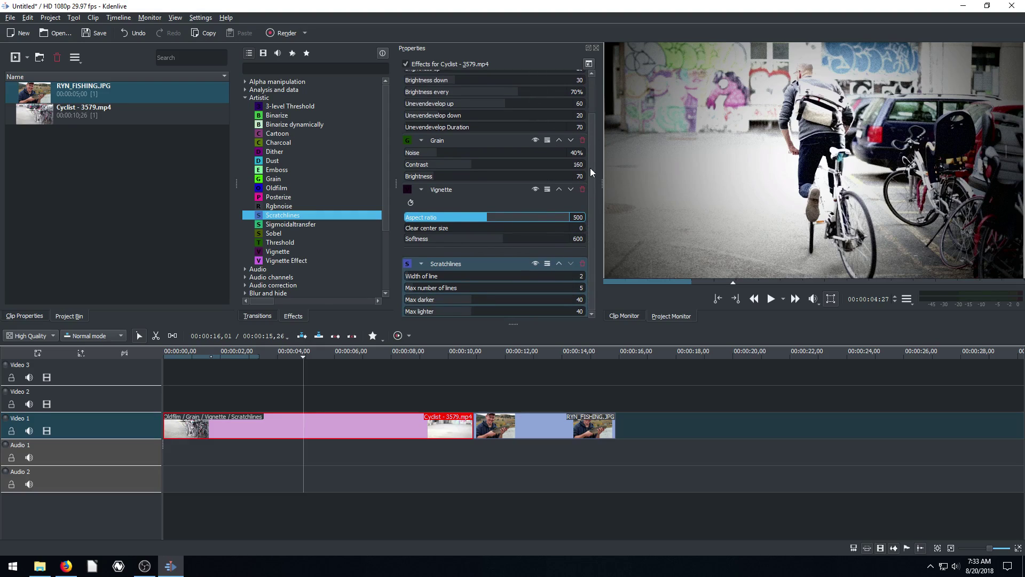
- Open the Render settings and close them without rendering
left_click(283, 33)
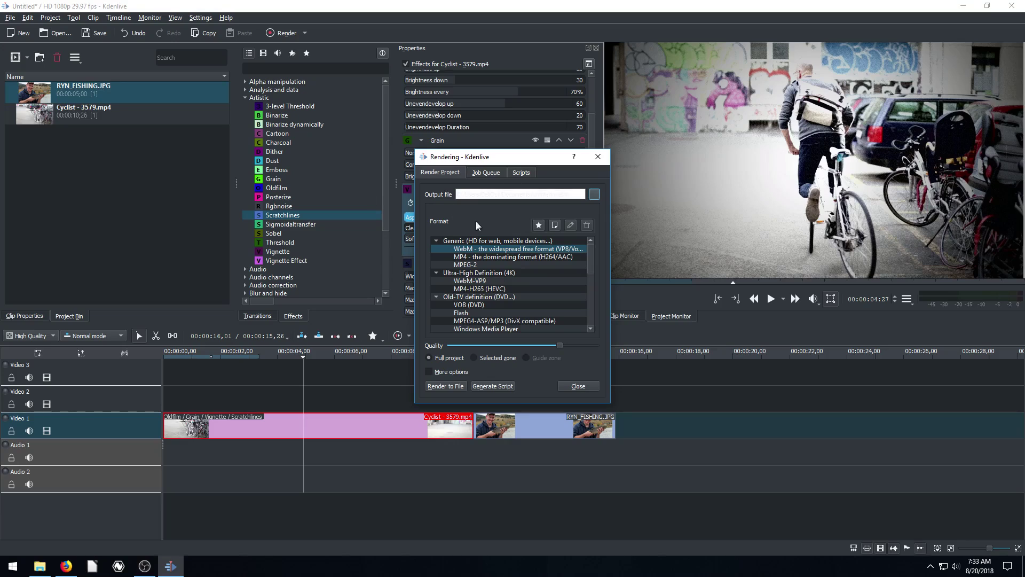
left_click(577, 381)
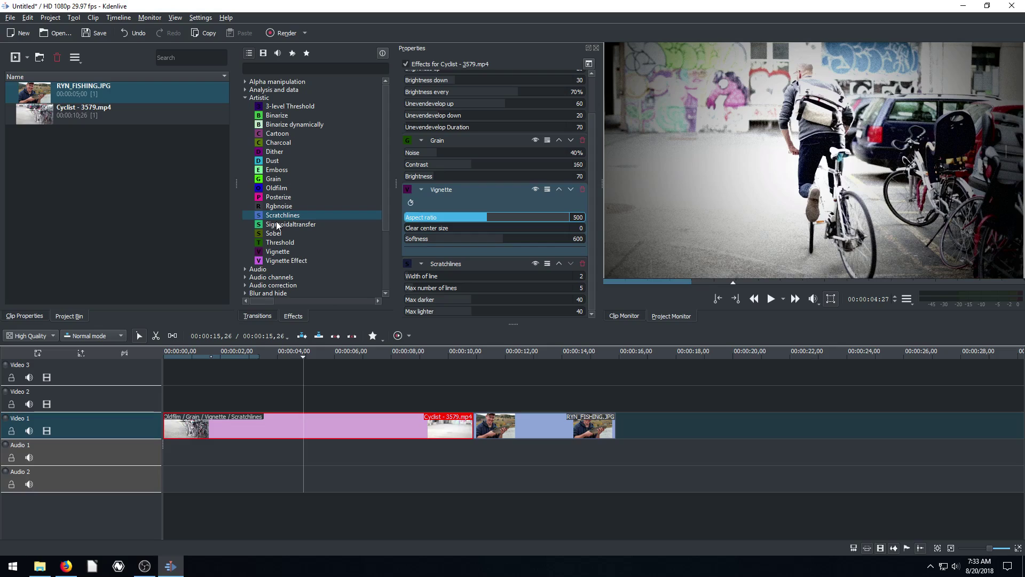
- Delete Oldfilm, Grain, Vignette and Scratchlines from the Cyclist clip, then select RYN_FISHING.JPG
left_click(245, 97)
left_click(244, 97)
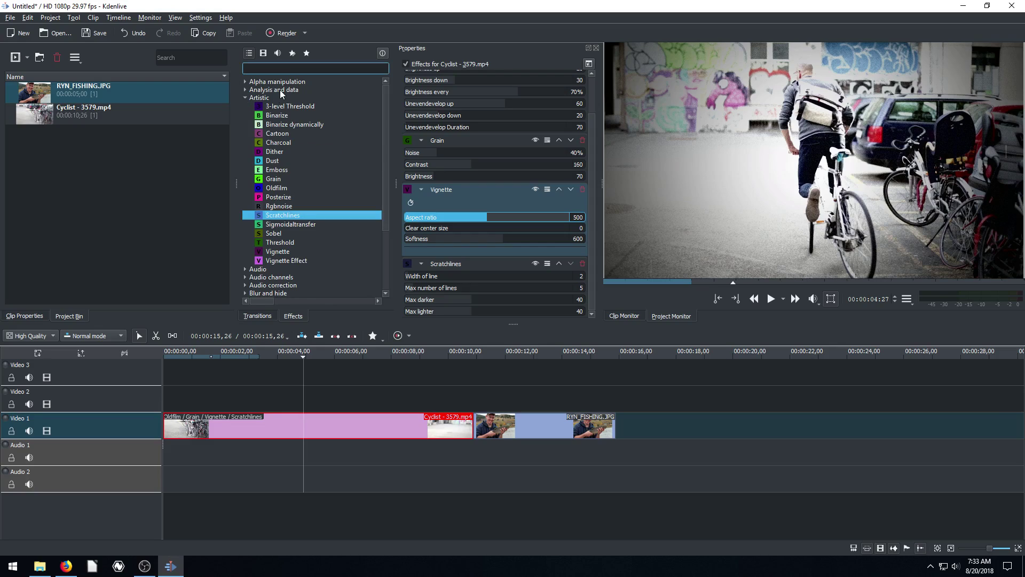
scroll(594, 137, "up", 3)
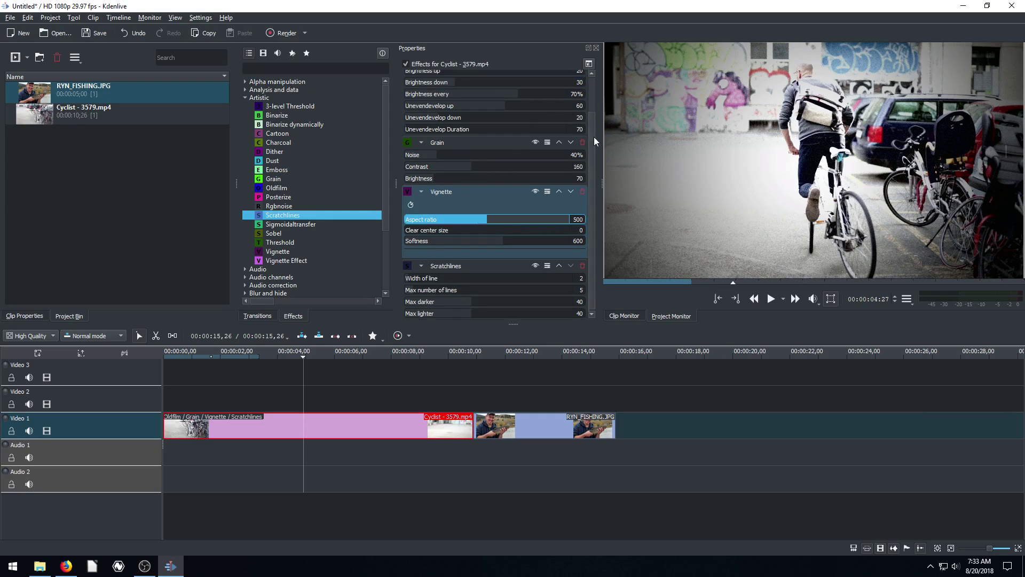
left_click(583, 77)
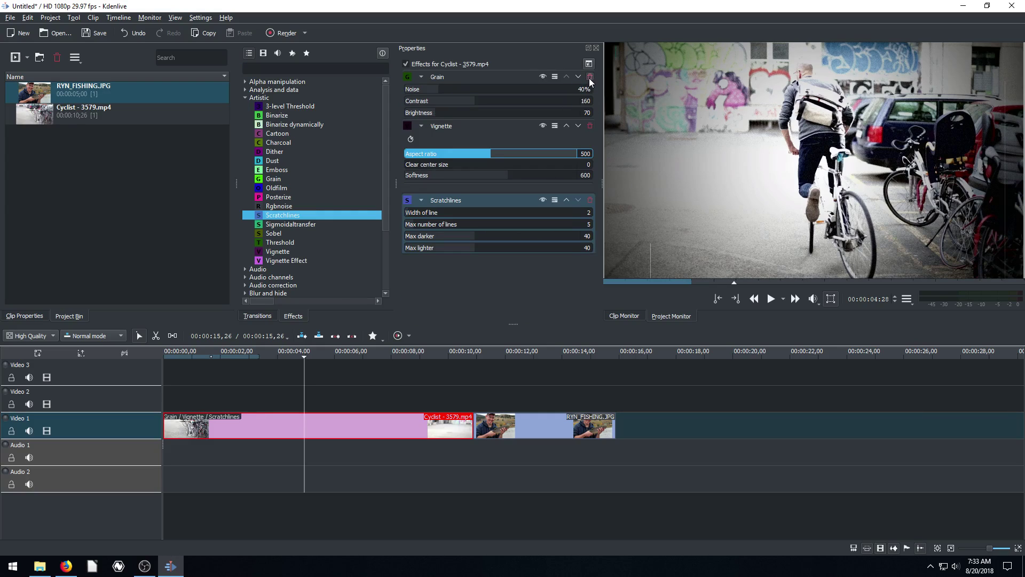
left_click(590, 76)
left_click(590, 76)
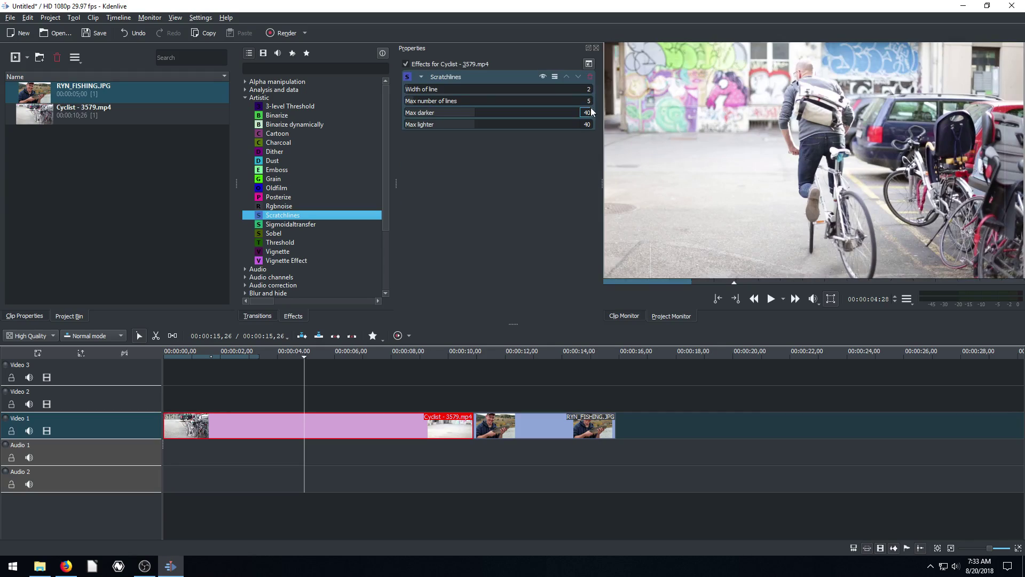
left_click(590, 76)
left_click(528, 425)
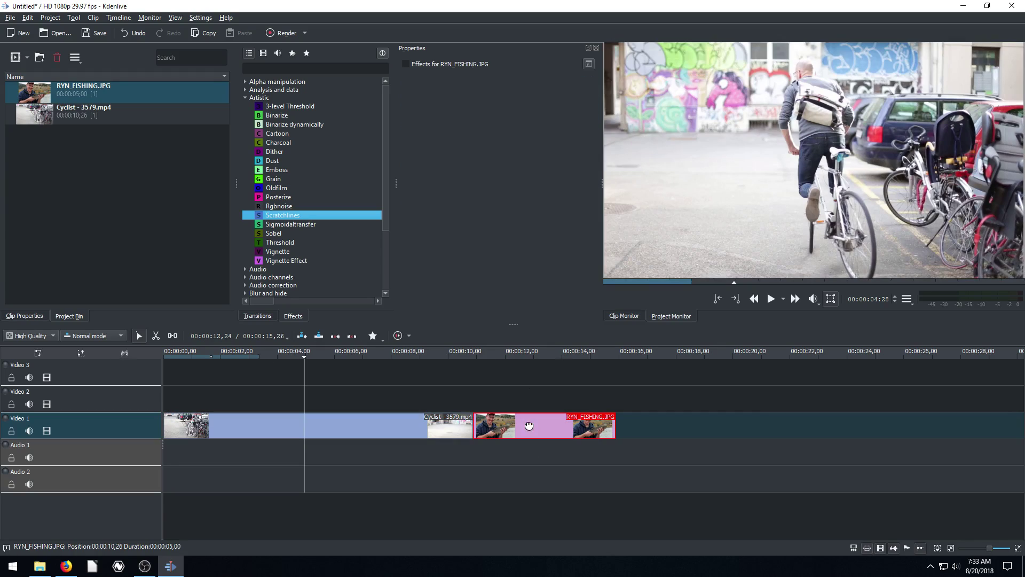
- Move the playhead to about 12 s so RYN_FISHING.JPG shows unfiltered in the monitor
left_click(532, 355)
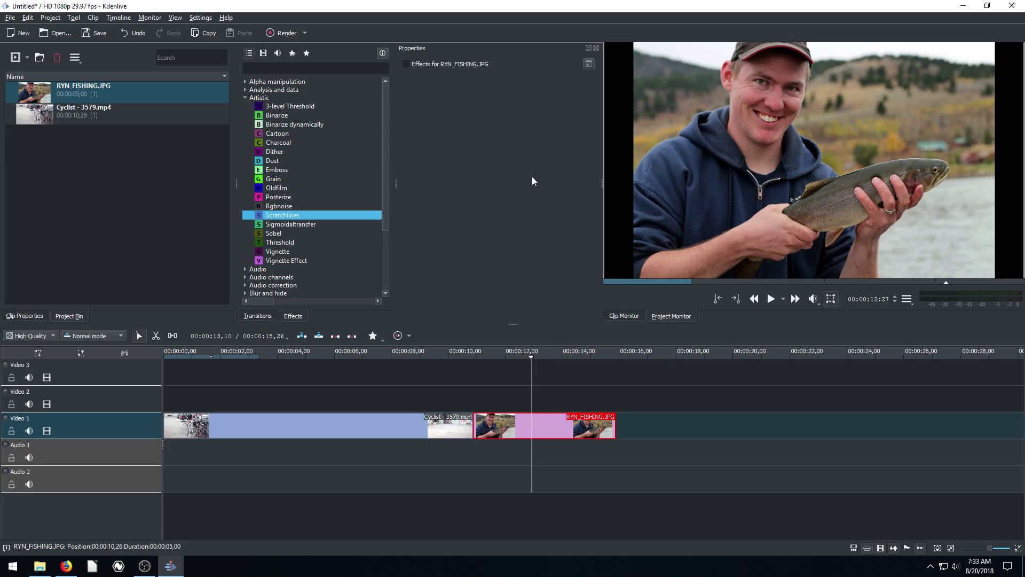